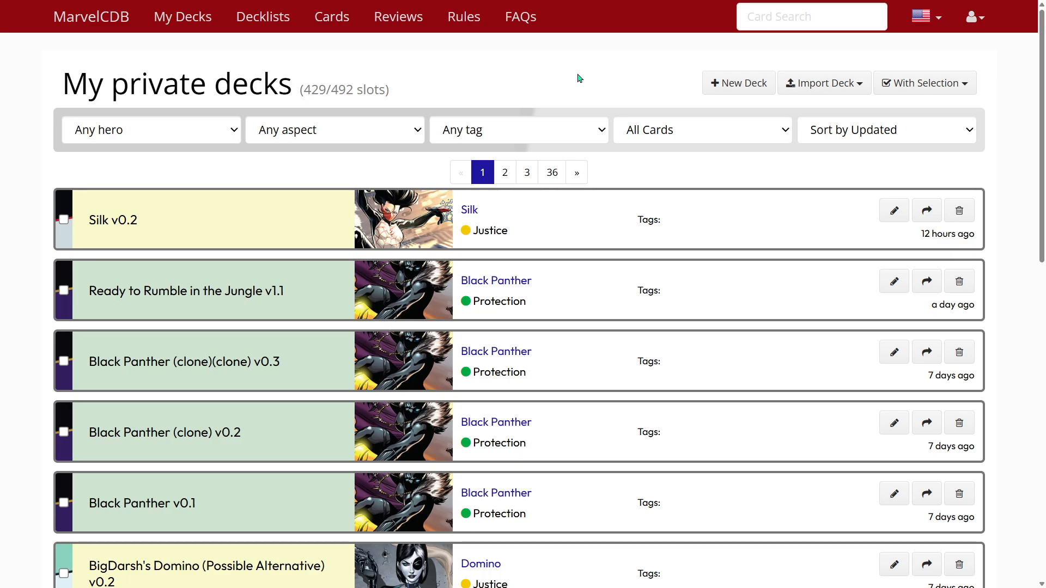
# - Create a new deck for the hero Silk, searching the hero page for "silk"
pyautogui.click(748, 88)
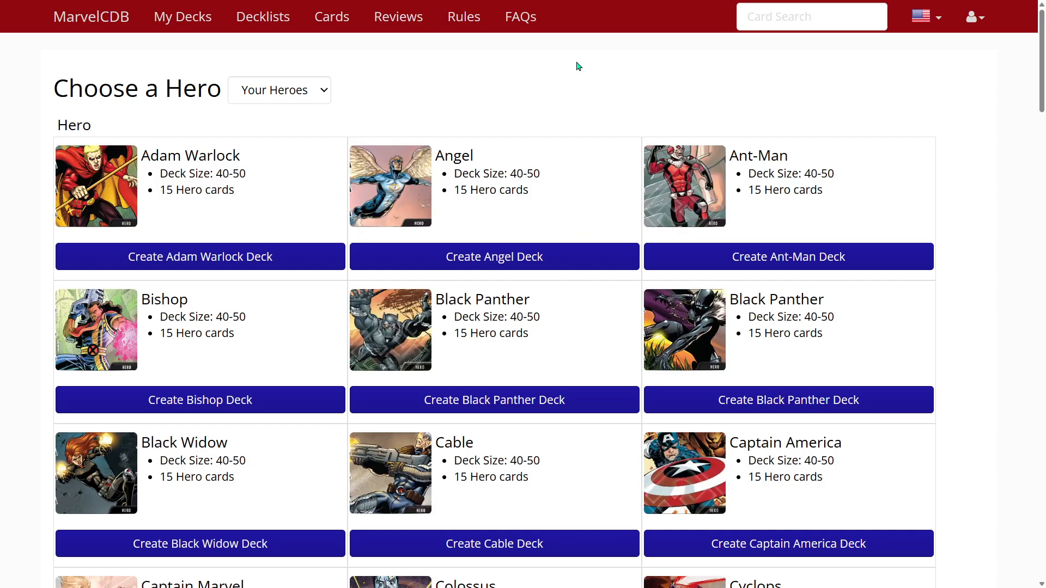
pyautogui.hotkey('ctrl', 'f')
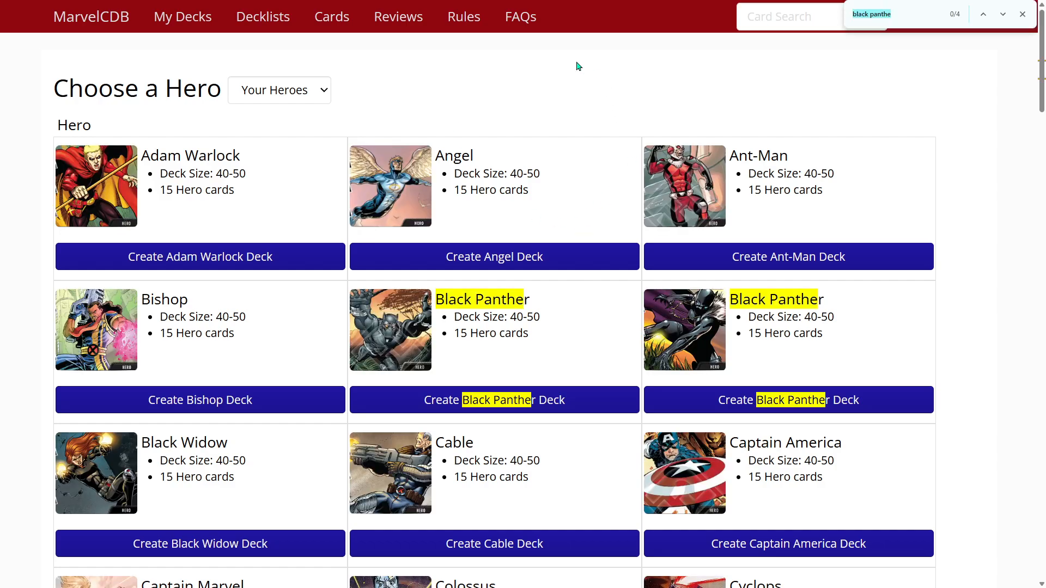
pyautogui.write('silk')
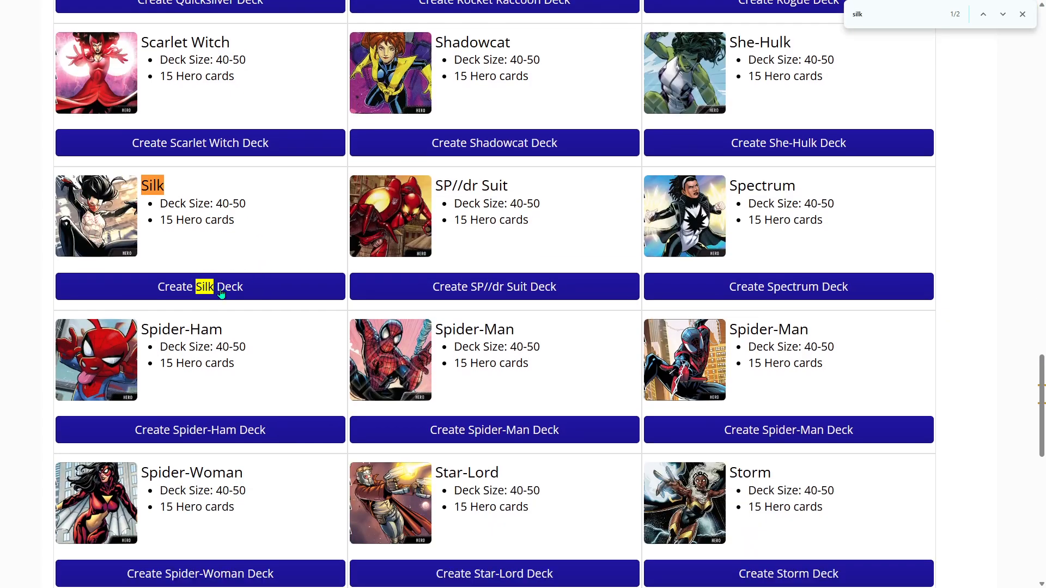
pyautogui.click(220, 287)
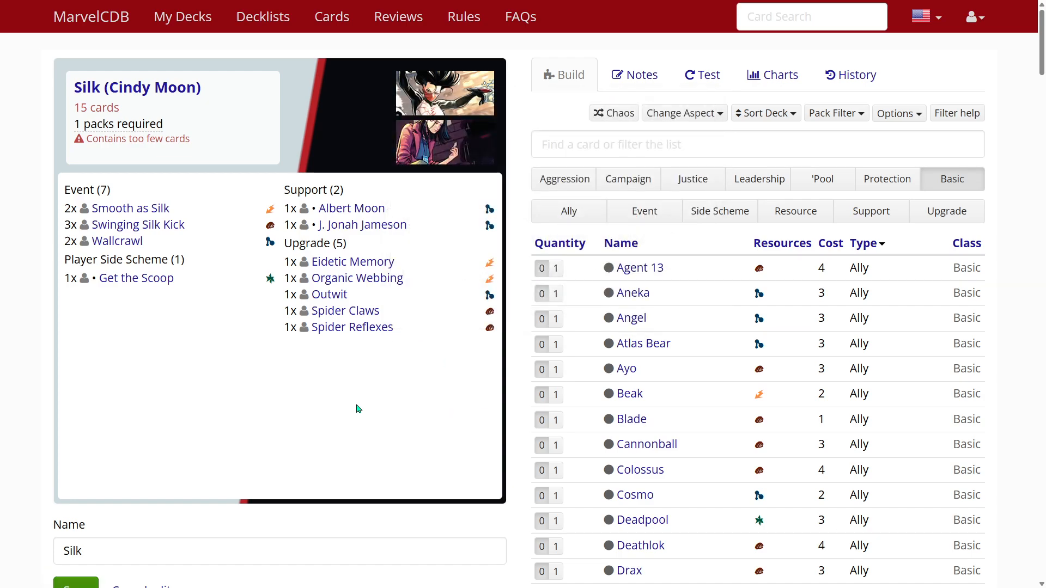
# - Enlarge the deck editor page to a readable size and consult the smart filter syntax help for card searches
pyautogui.hotkey('ctrl', '+')
pyautogui.hotkey('ctrl', '+')
pyautogui.hotkey('ctrl', '+')
pyautogui.hotkey('ctrl', '+')
pyautogui.hotkey('ctrl', '+')
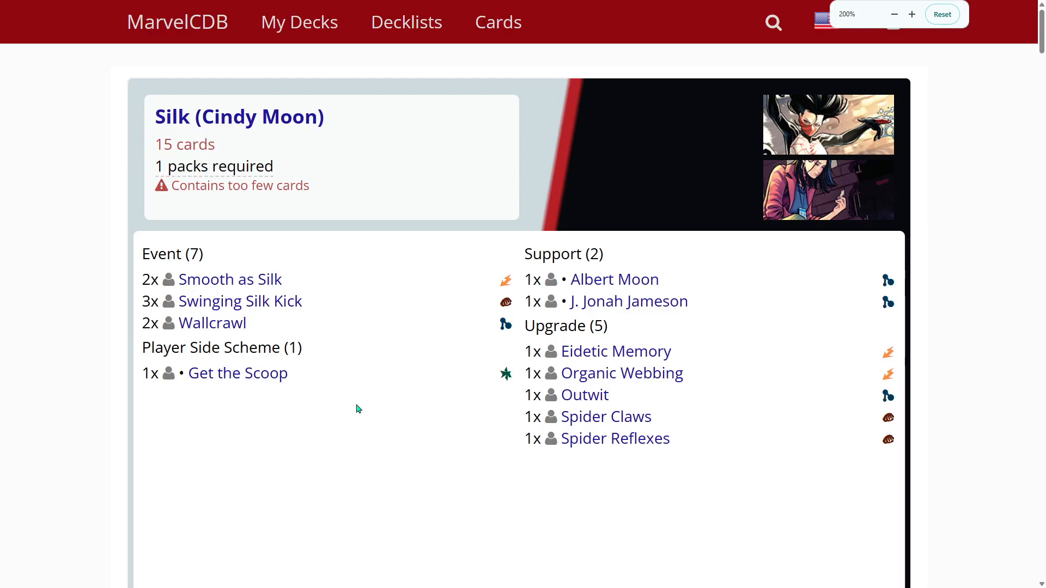
pyautogui.hotkey('ctrl', '-')
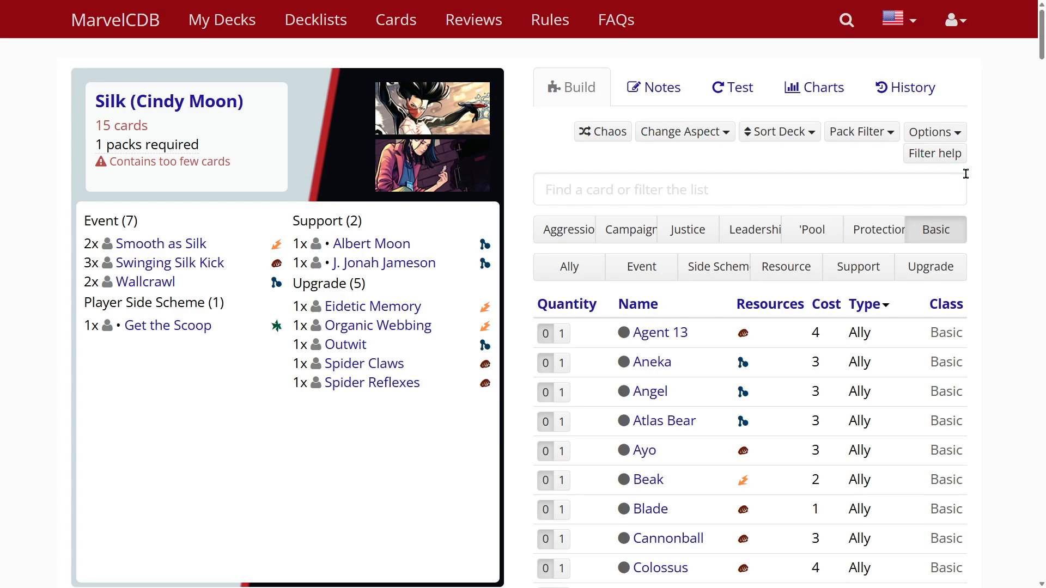
pyautogui.hotkey('ctrl', '-')
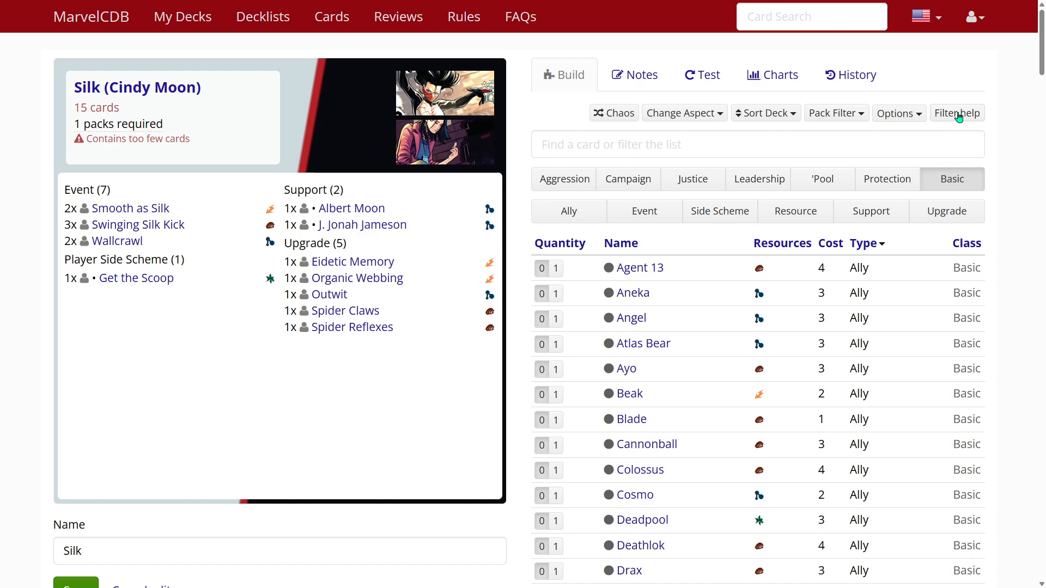
pyautogui.hotkey('ctrl', '+')
pyautogui.click(936, 155)
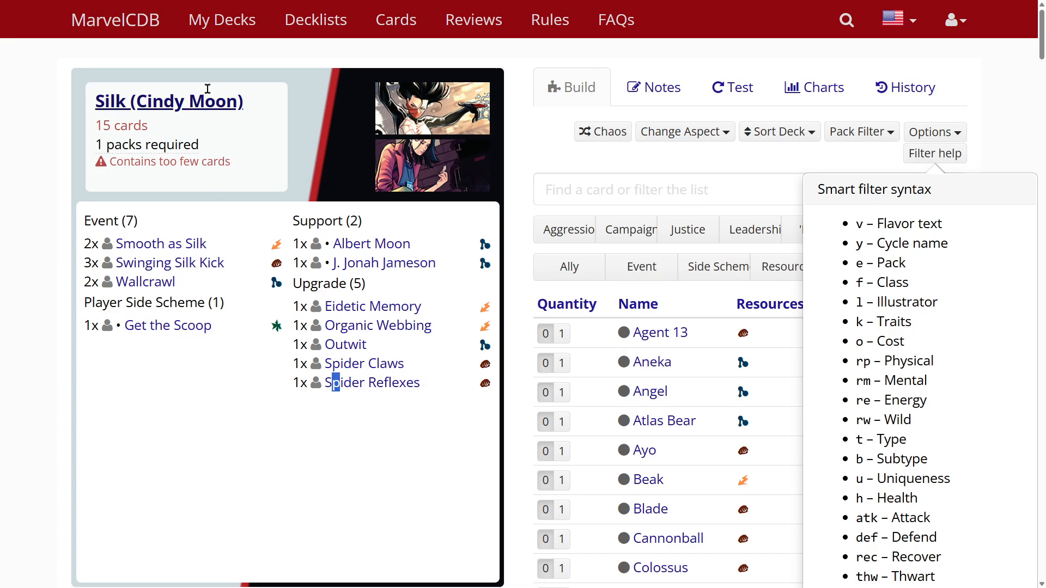
pyautogui.moveTo(153, 100)
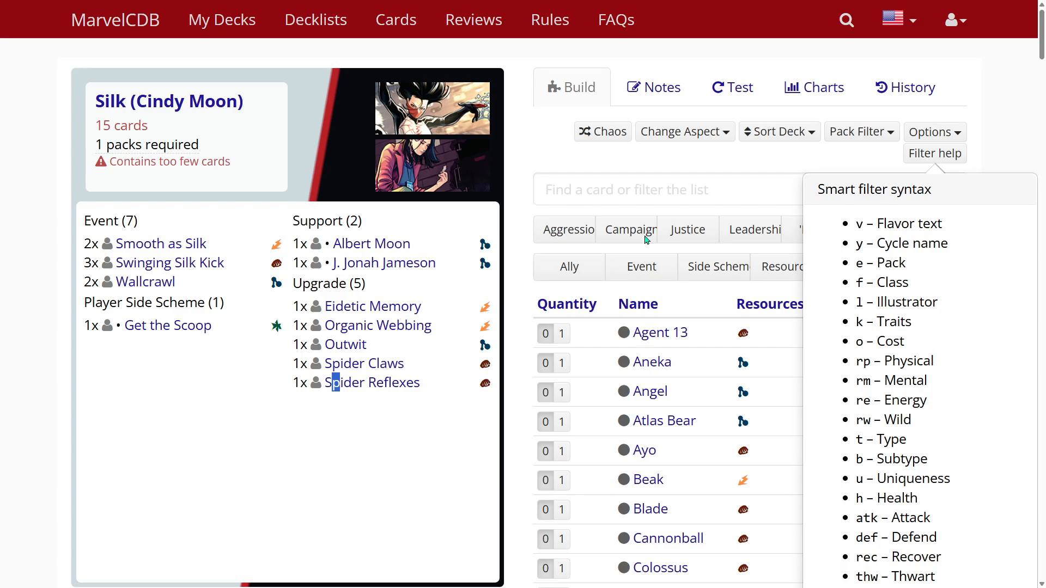
pyautogui.click(660, 189)
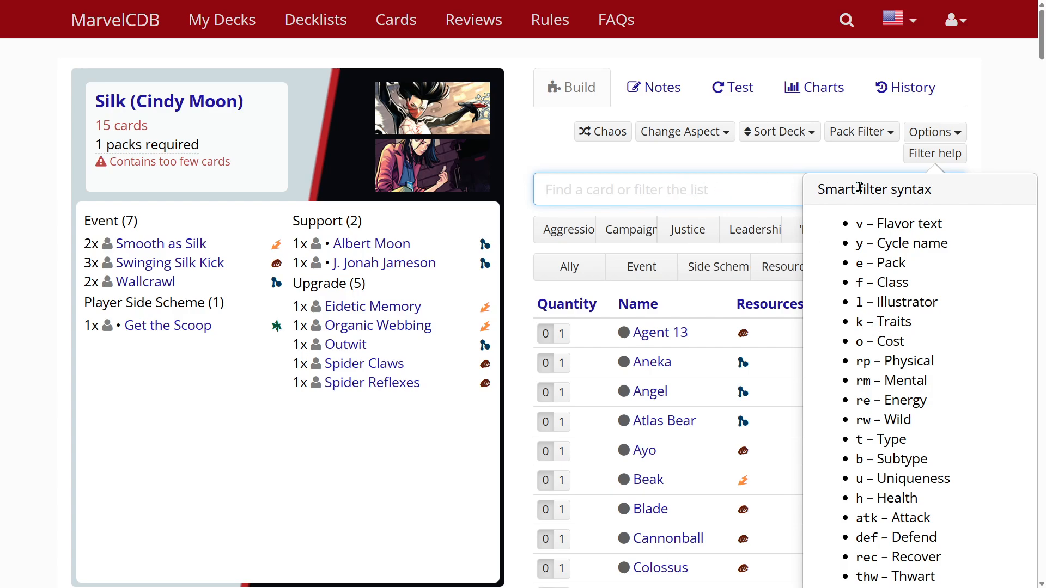
pyautogui.click(934, 153)
# - Filter the basic card list by trait with "k:web"
pyautogui.click(665, 191)
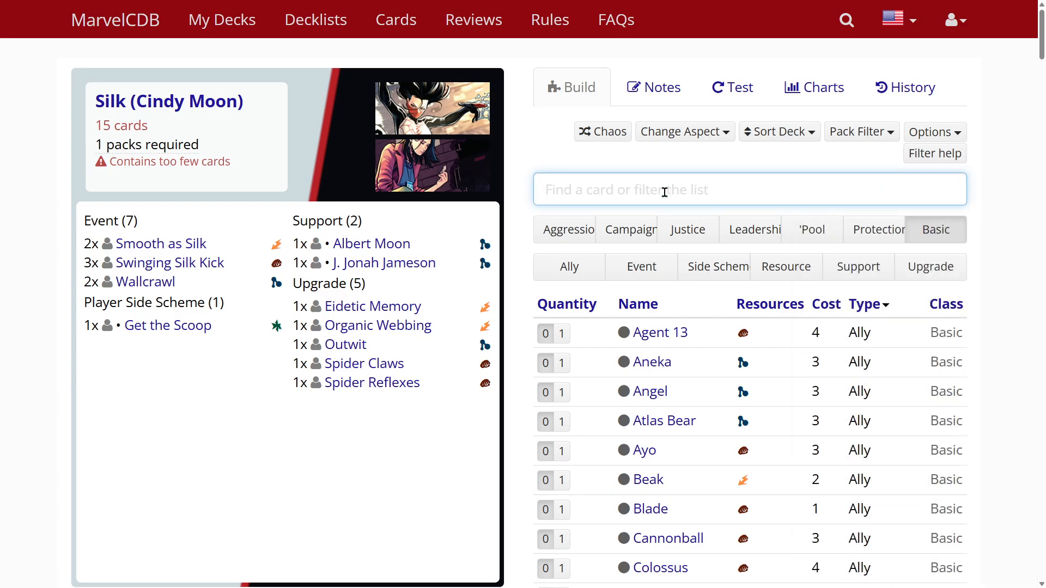
pyautogui.write('k:web')
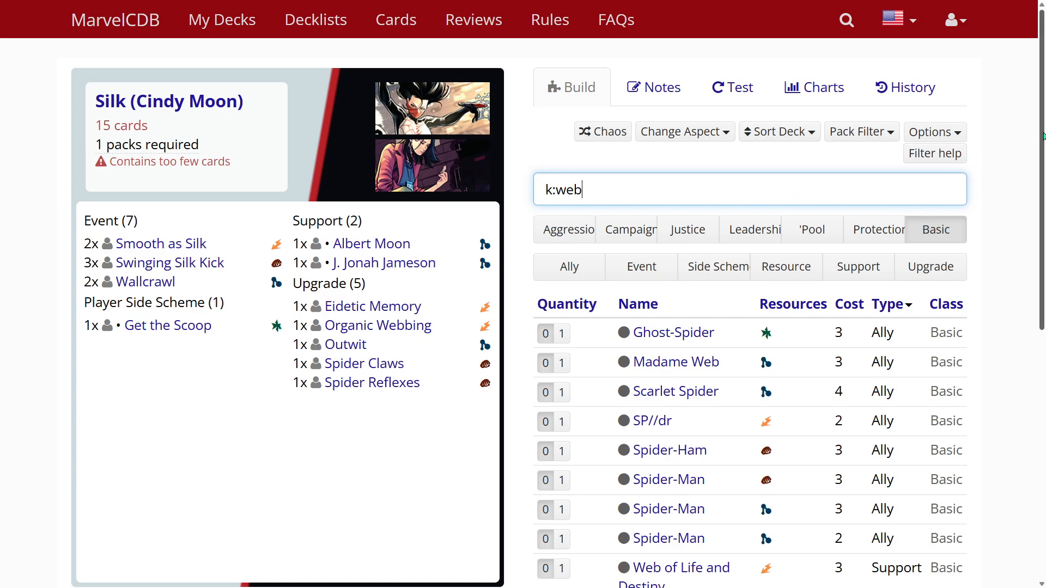
# - Add one Ghost-Spider ally to the deck and view its card details
pyautogui.moveTo(1040, 146); pyautogui.dragTo(1036, 193)
pyautogui.moveTo(689, 250)
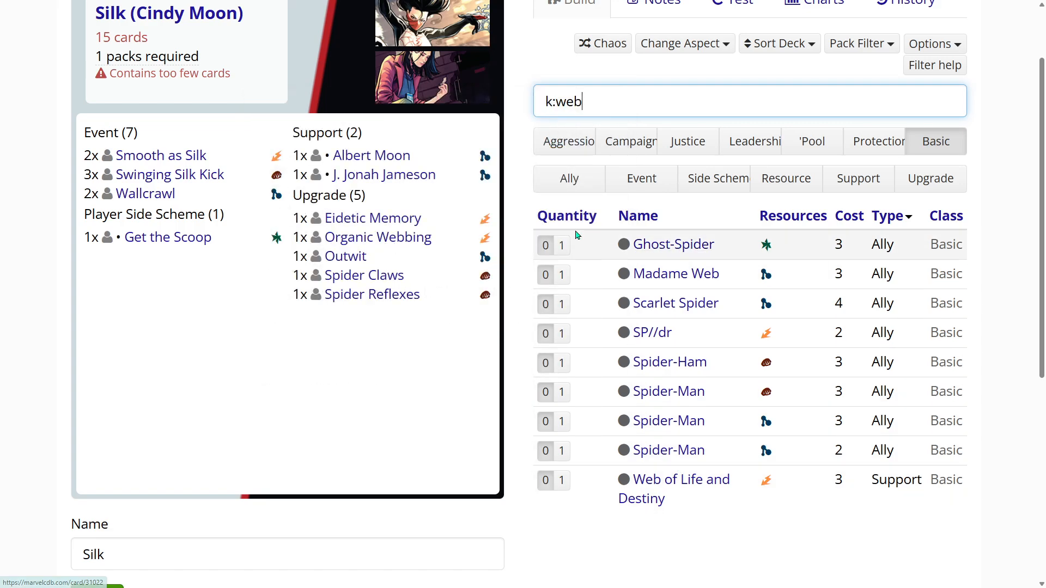
pyautogui.click(561, 246)
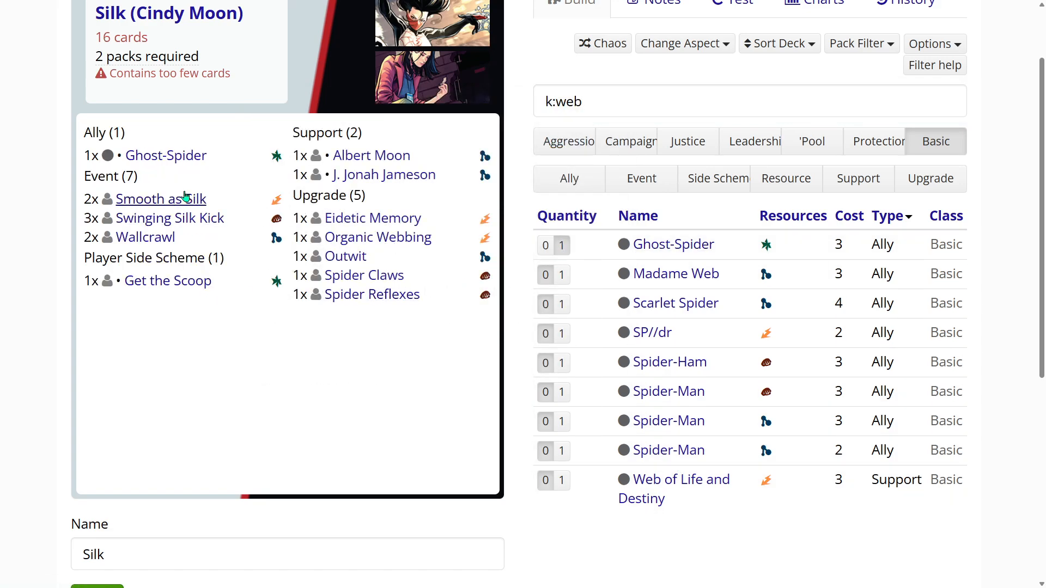
pyautogui.click(183, 160)
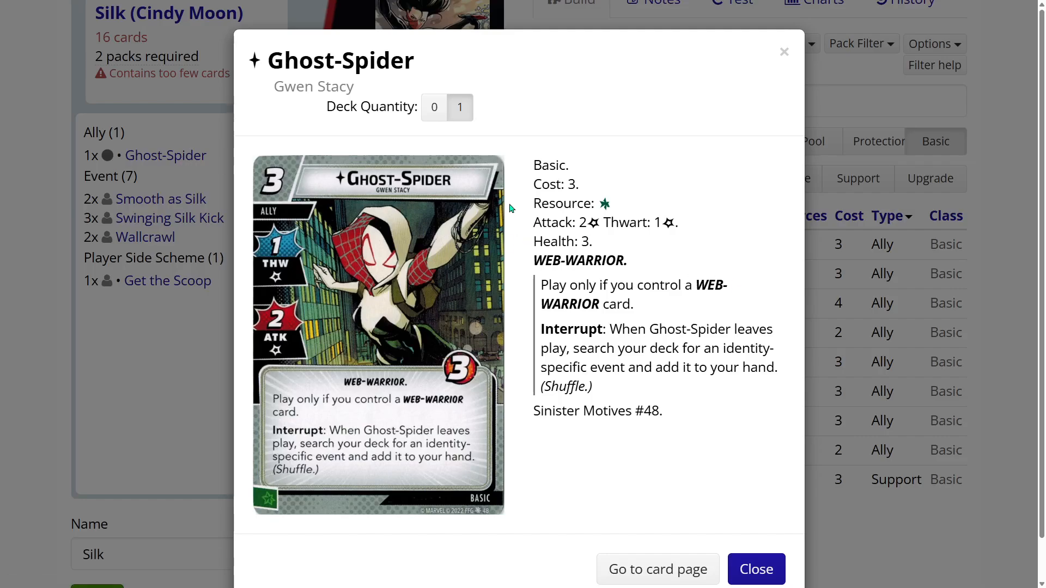
pyautogui.click(783, 51)
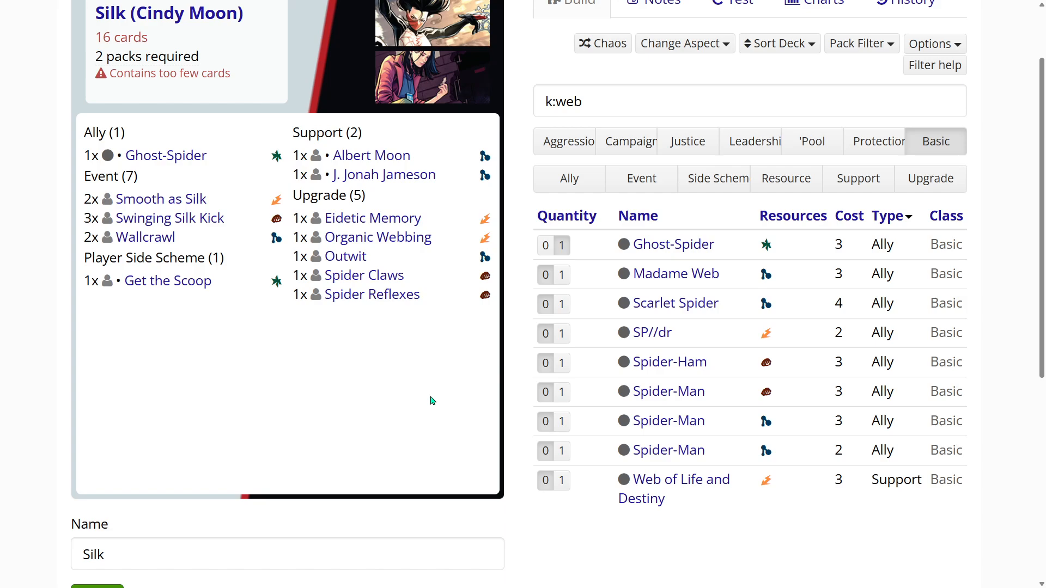
# - Add one each of Madame Web, SP//dr, both 3-cost Spider-Man allies and the Web of Life and Destiny support to the deck
pyautogui.scroll(1, 432, 401)
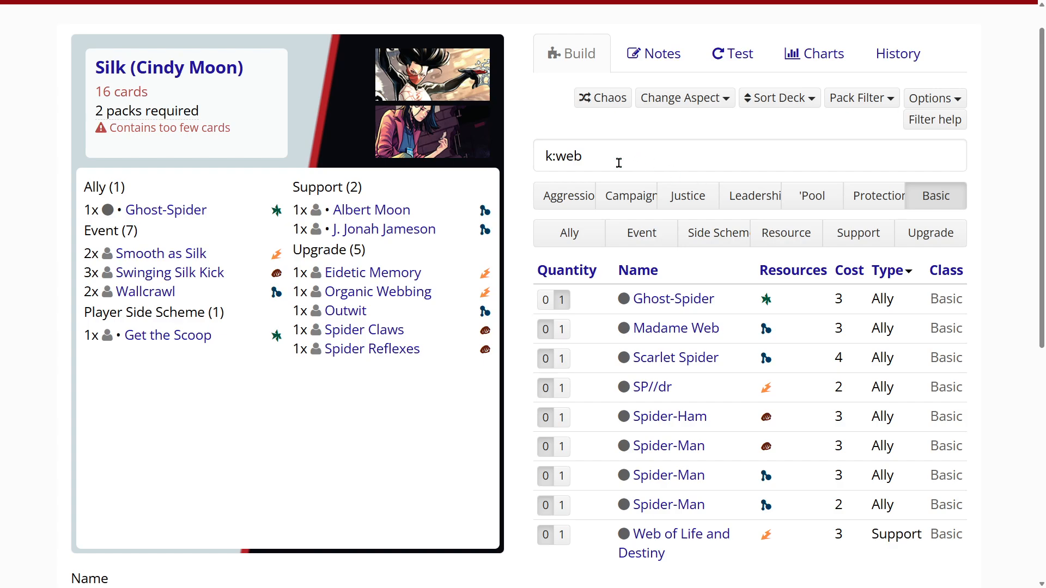
pyautogui.scroll(-1, 581, 373)
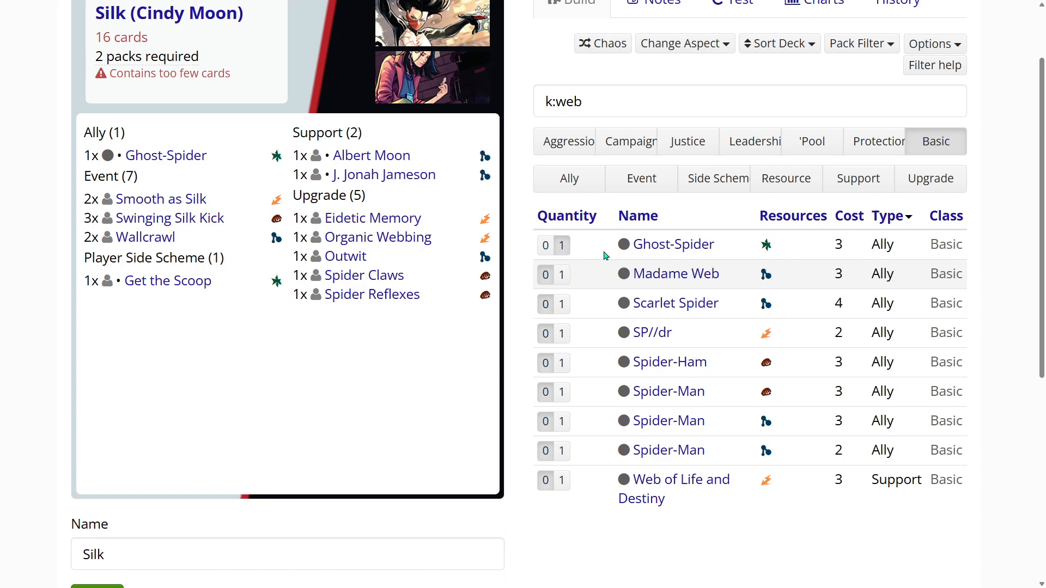
pyautogui.click(563, 275)
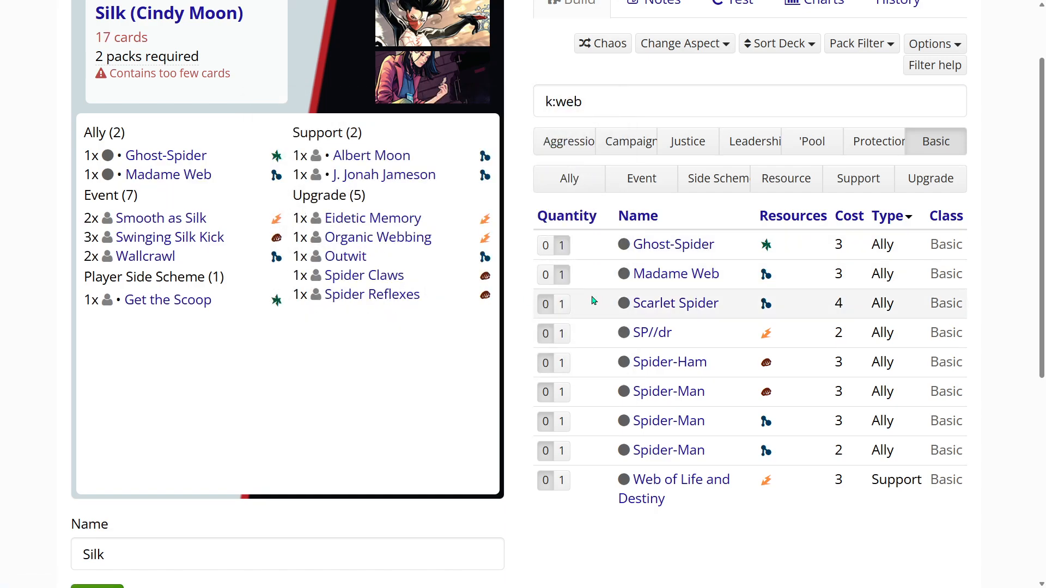
pyautogui.scroll(-2, 560, 226)
pyautogui.click(561, 226)
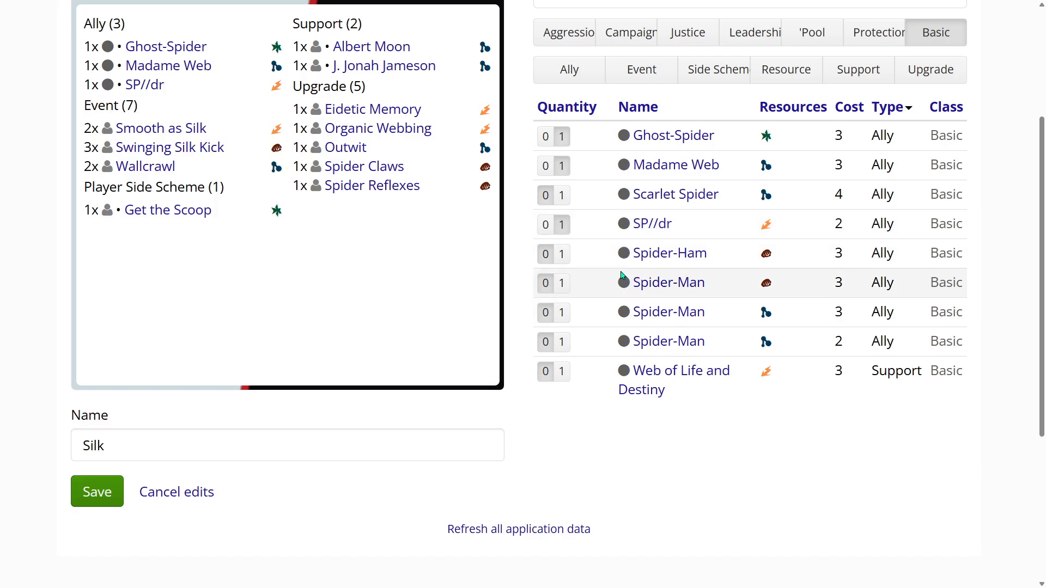
pyautogui.click(563, 287)
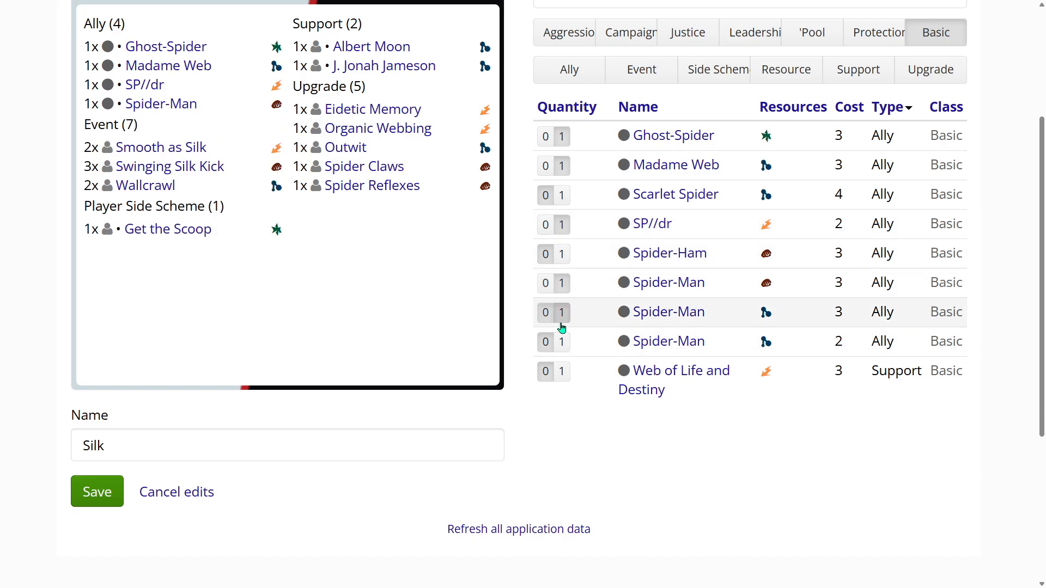
pyautogui.click(563, 312)
pyautogui.scroll(1, 684, 417)
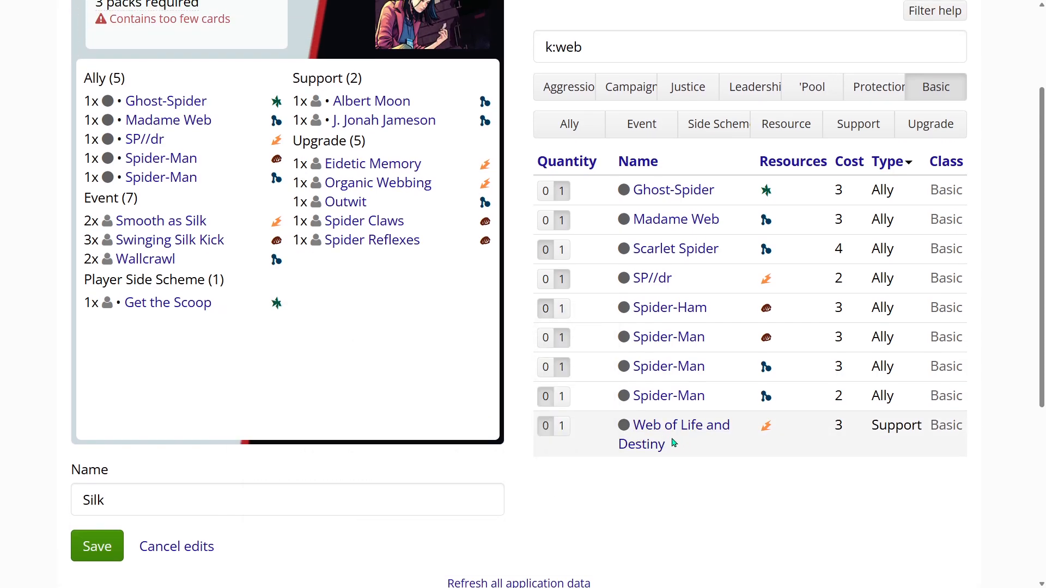
pyautogui.click(562, 429)
# - Check the filtered basic cards by type: ally, event, side scheme, resource and support, ending with upgrade
pyautogui.scroll(2, 515, 415)
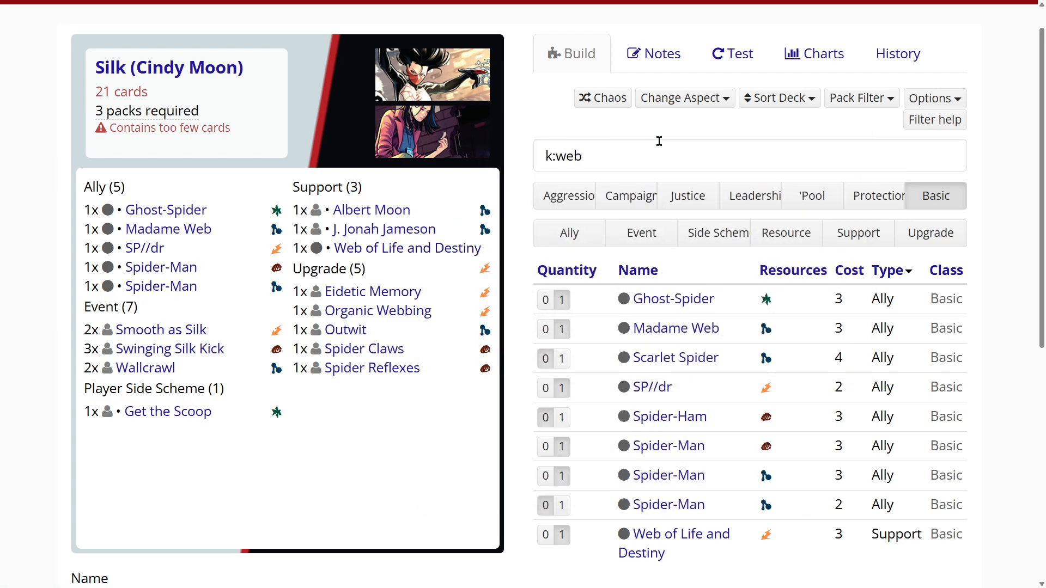
pyautogui.click(562, 236)
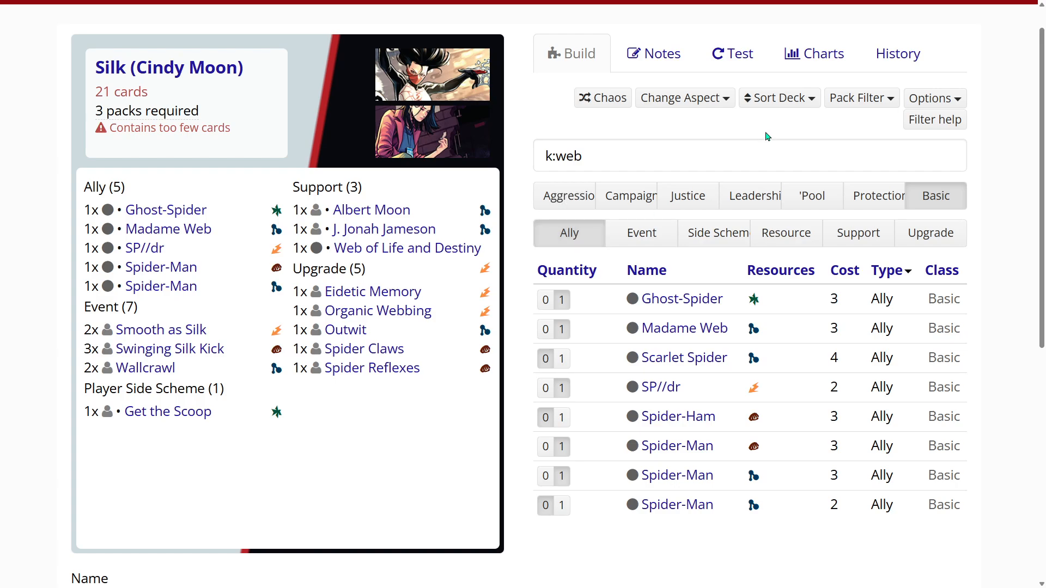
pyautogui.click(661, 228)
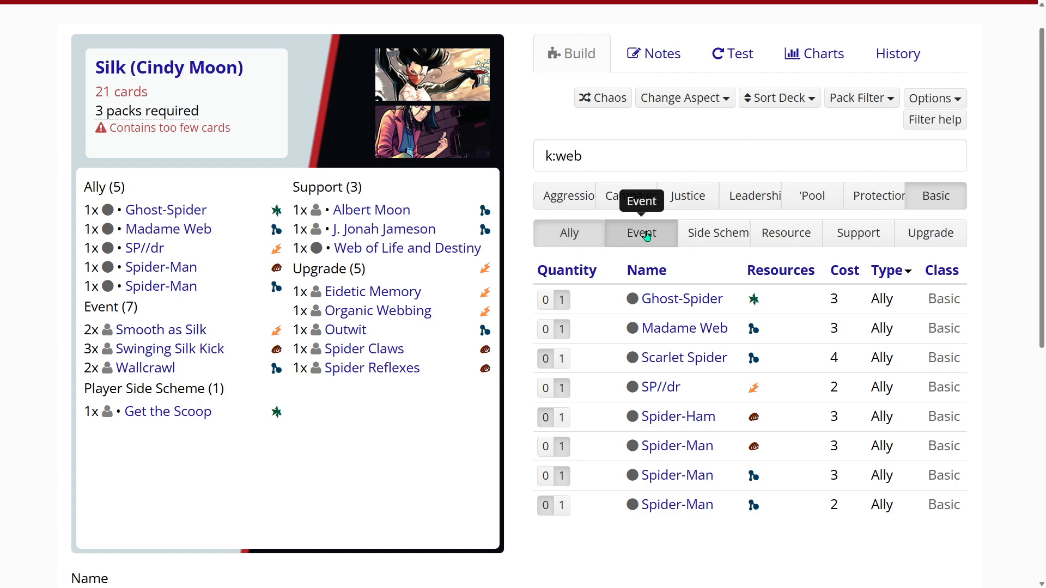
pyautogui.click(702, 233)
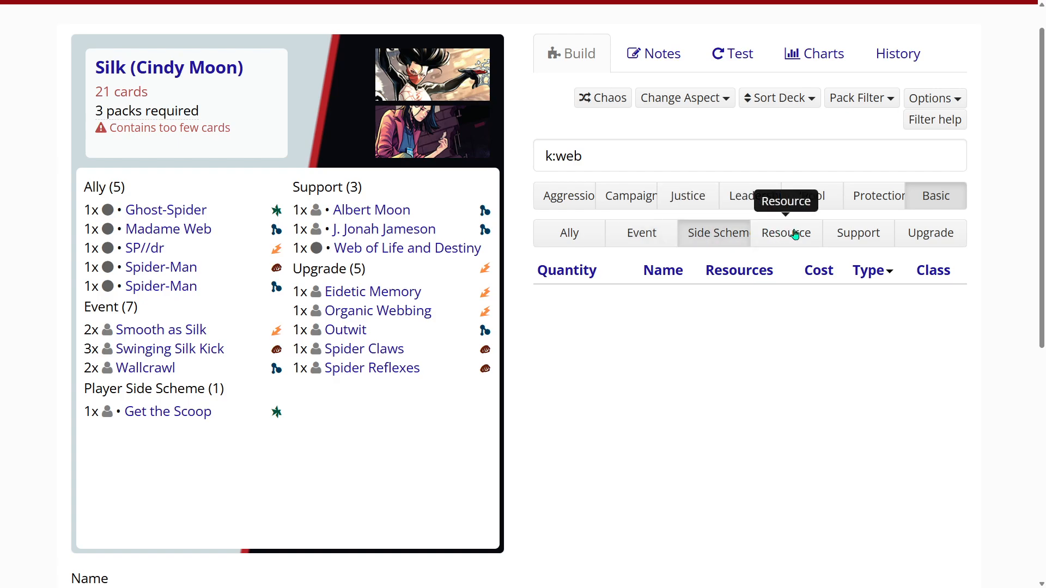
pyautogui.click(783, 233)
pyautogui.click(849, 235)
pyautogui.click(936, 238)
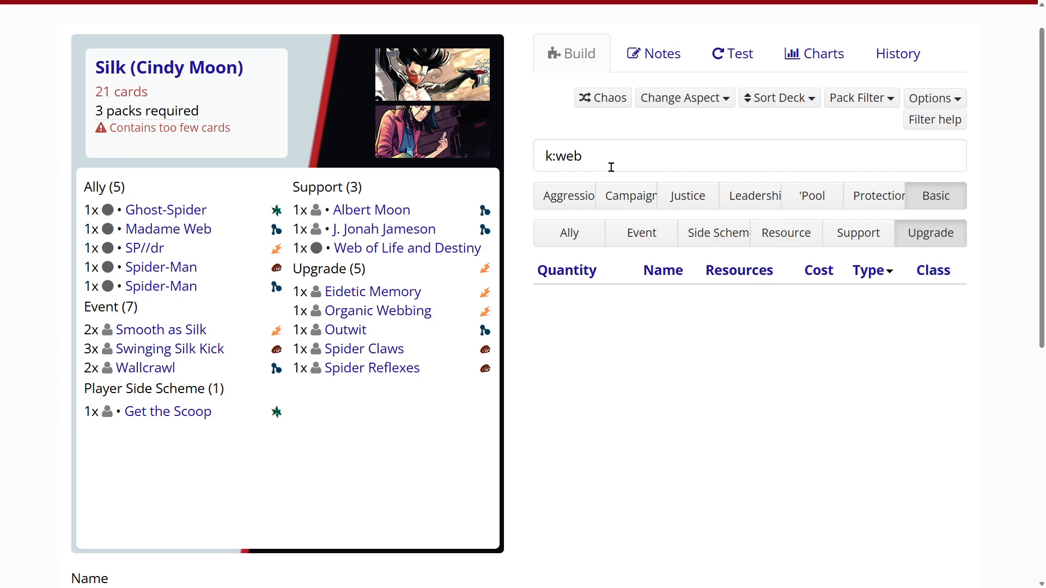
# - Look up the prefix for searching card text in the smart filter syntax help
pyautogui.click(545, 155)
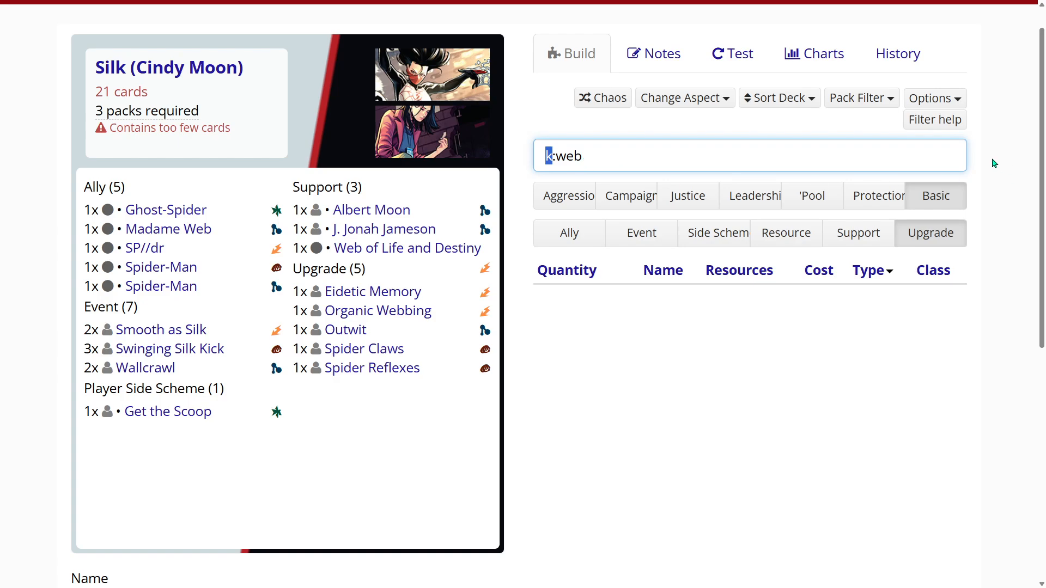
pyautogui.click(942, 121)
pyautogui.scroll(-2, 966, 283)
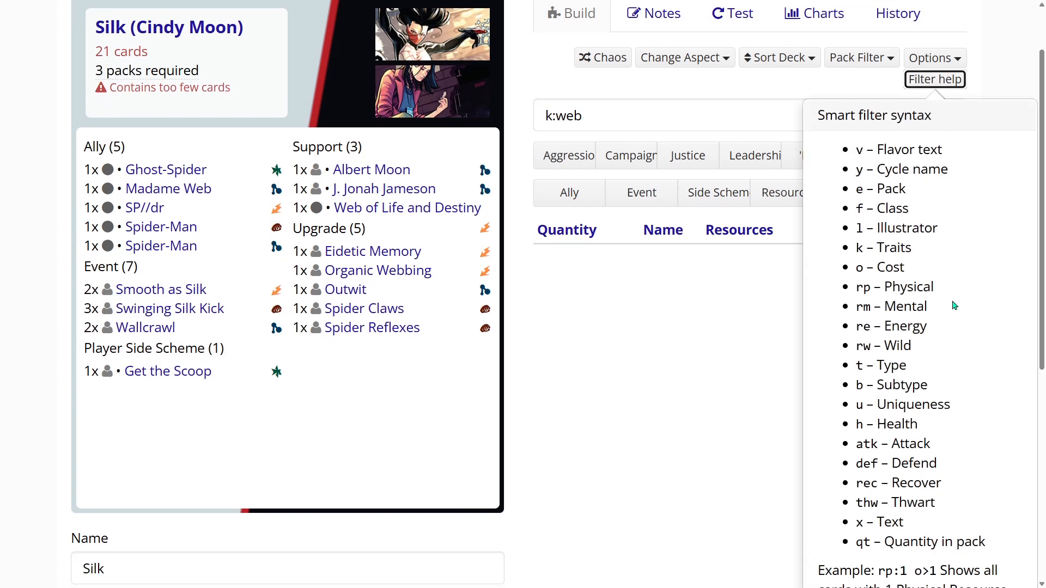
pyautogui.scroll(1, 925, 316)
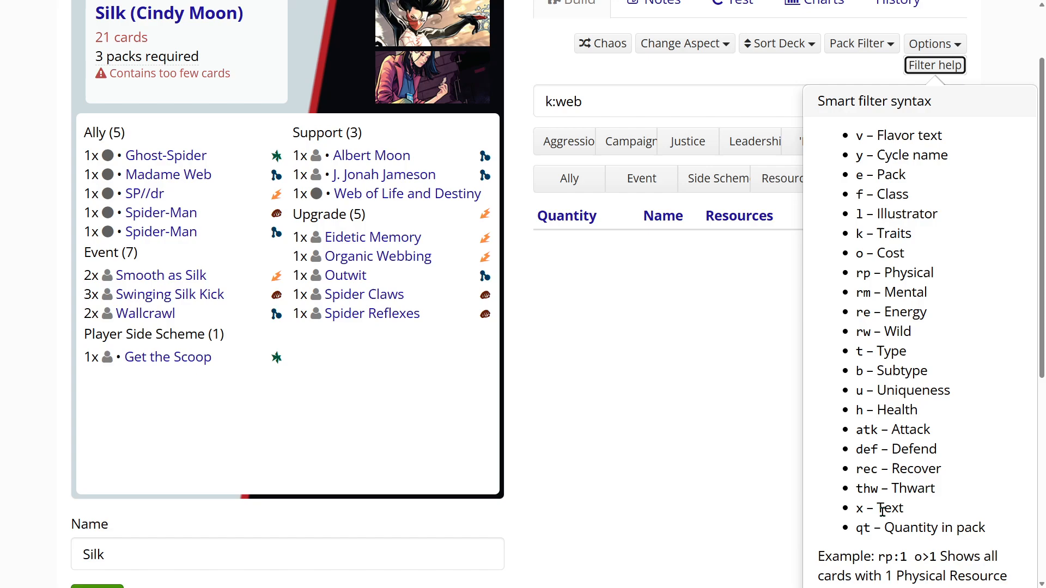
pyautogui.click(548, 101)
pyautogui.click(920, 69)
# - Change the card filter to "x:web" and add one copy of the Warrior of the Great Web upgrade to the deck
pyautogui.click(544, 101)
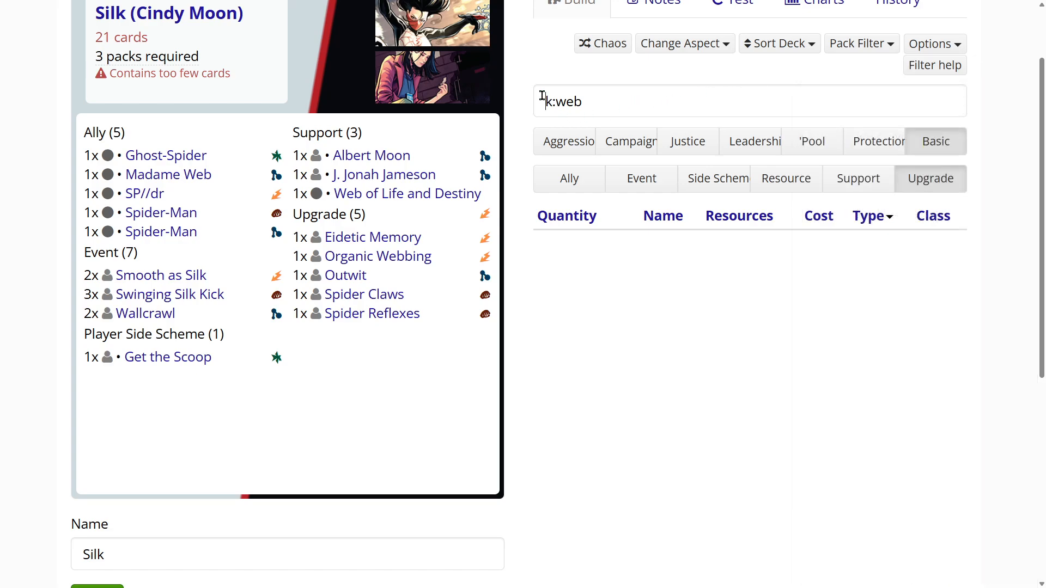
pyautogui.press('Delete')
pyautogui.write('x')
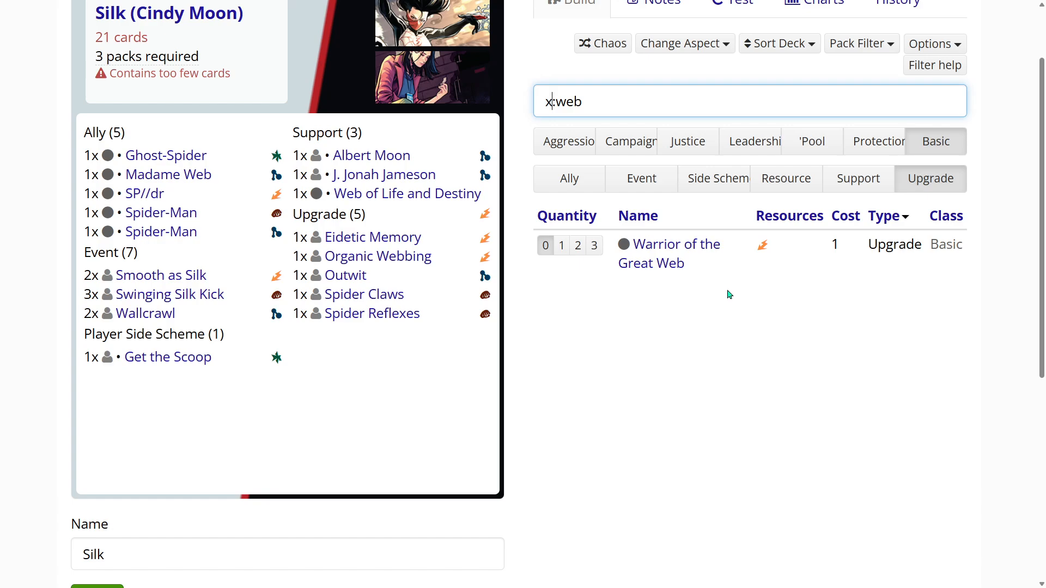
pyautogui.moveTo(667, 249)
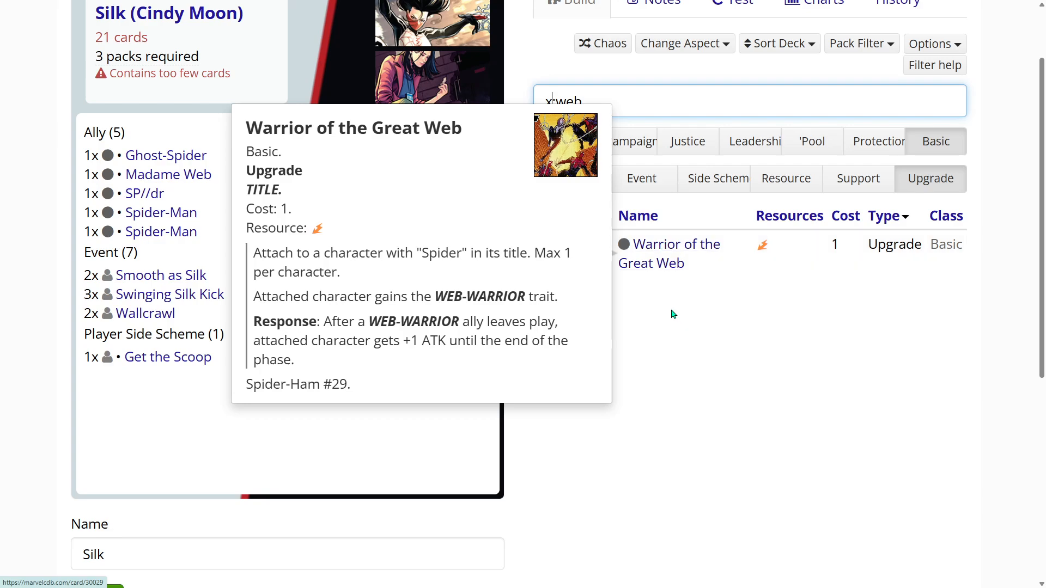
pyautogui.click(562, 246)
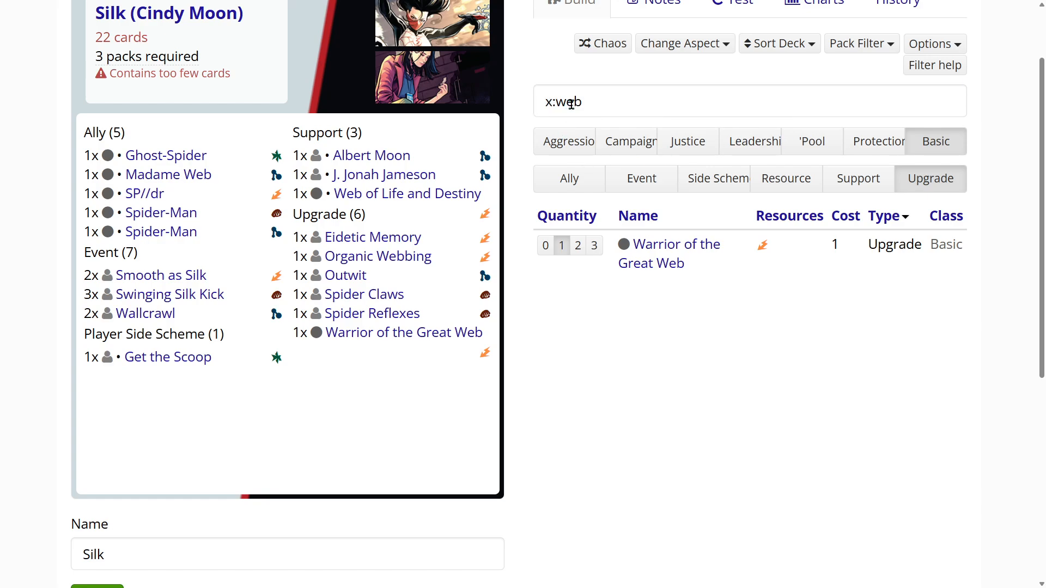
# - Check the filtered basic supports, resources, side schemes and events, and add one copy of the Across the Spider-Verse event to the deck
pyautogui.click(867, 183)
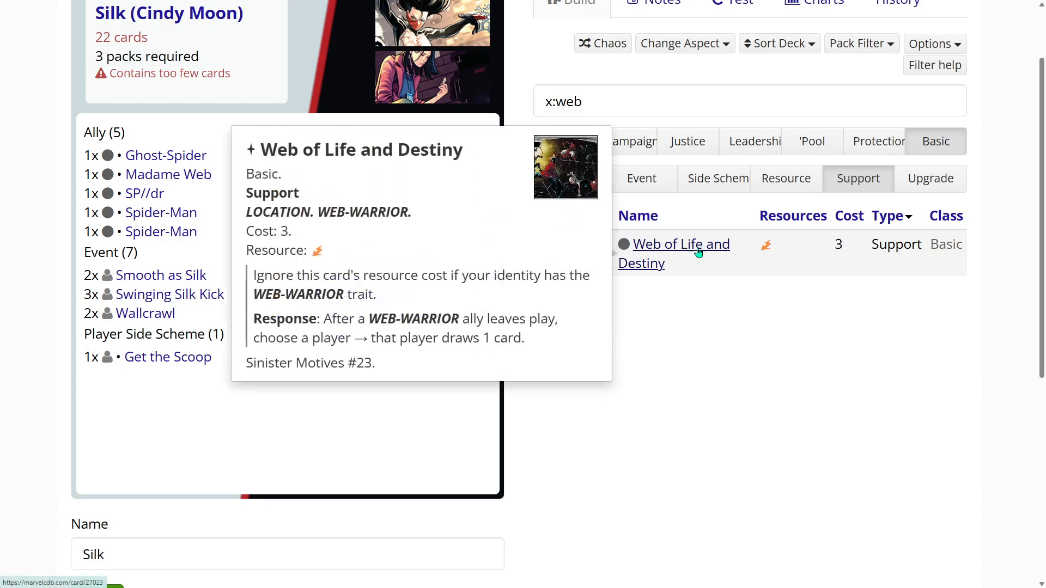
pyautogui.click(771, 184)
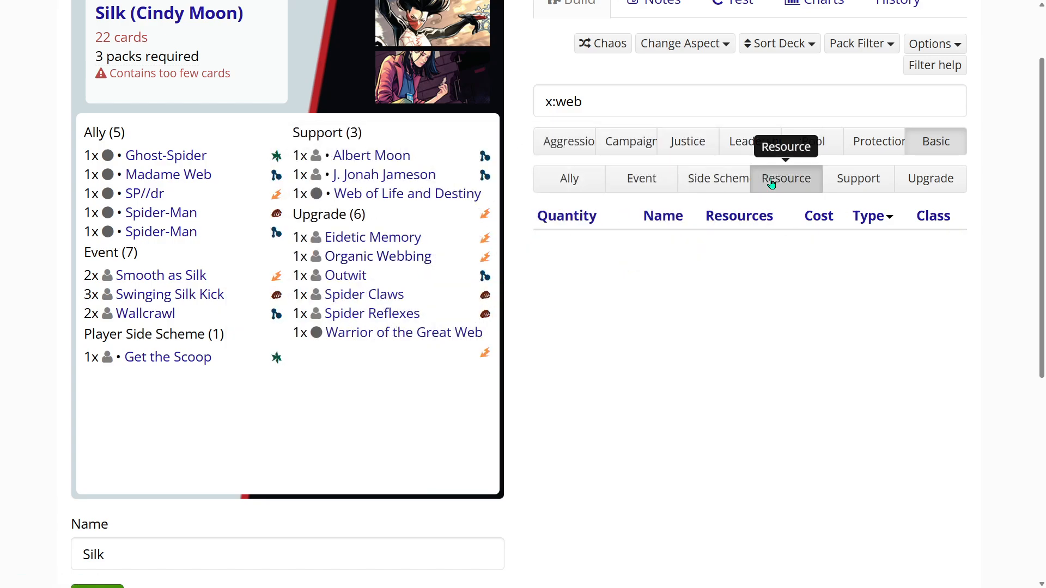
pyautogui.click(719, 186)
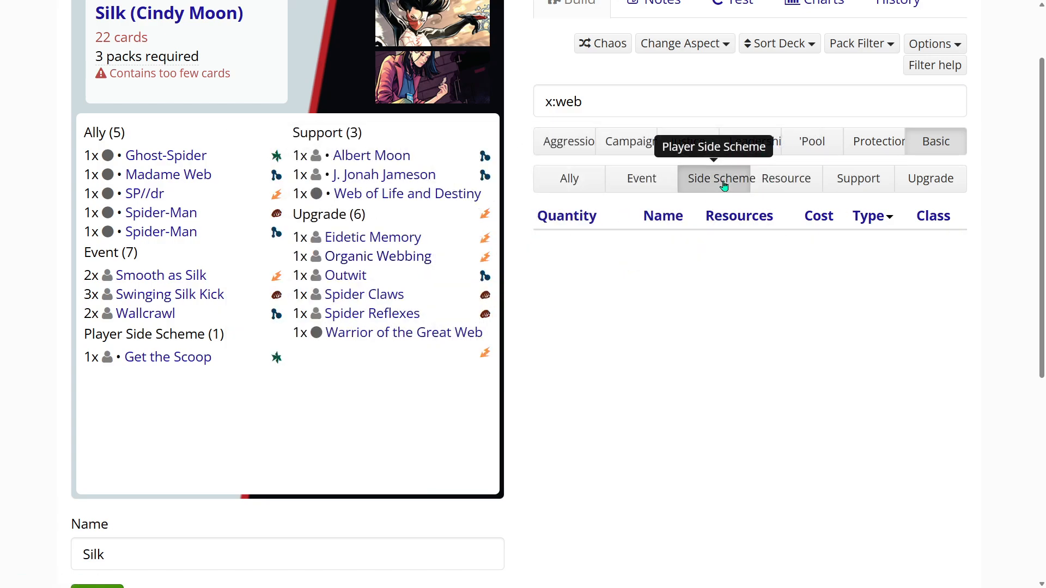
pyautogui.click(642, 181)
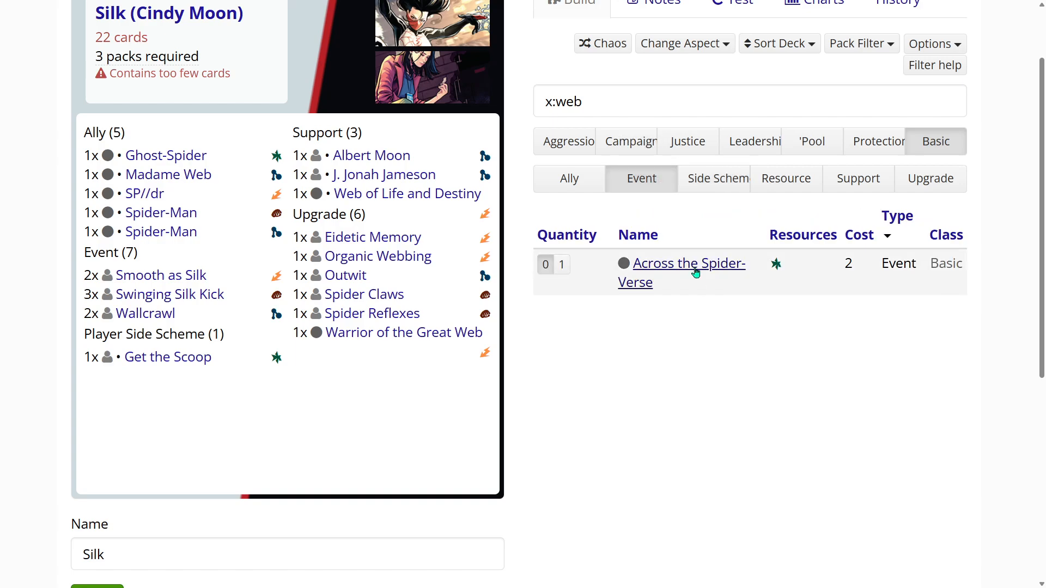
pyautogui.moveTo(697, 270)
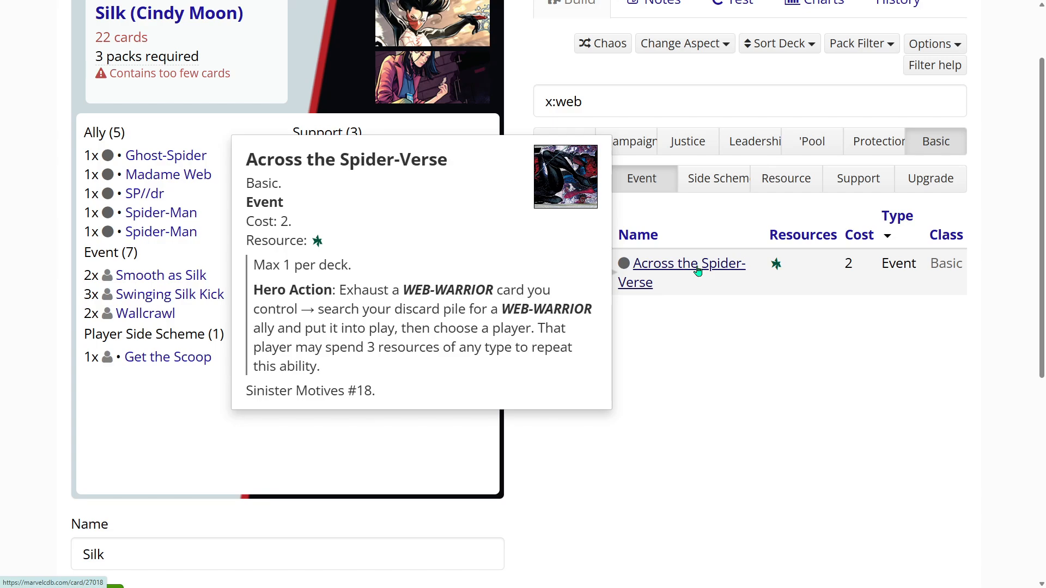
pyautogui.scroll(2, 665, 365)
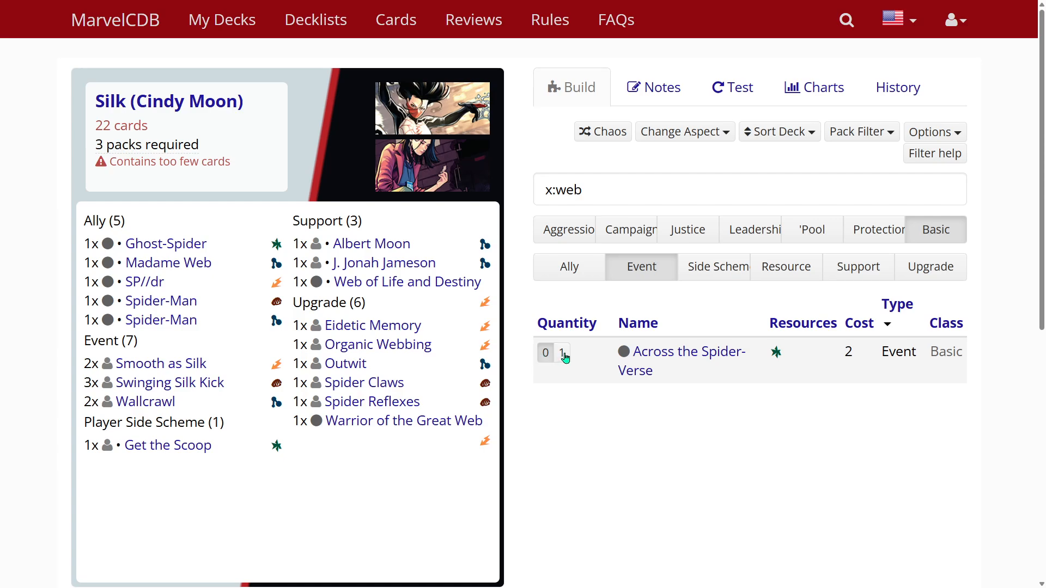
pyautogui.click(593, 183)
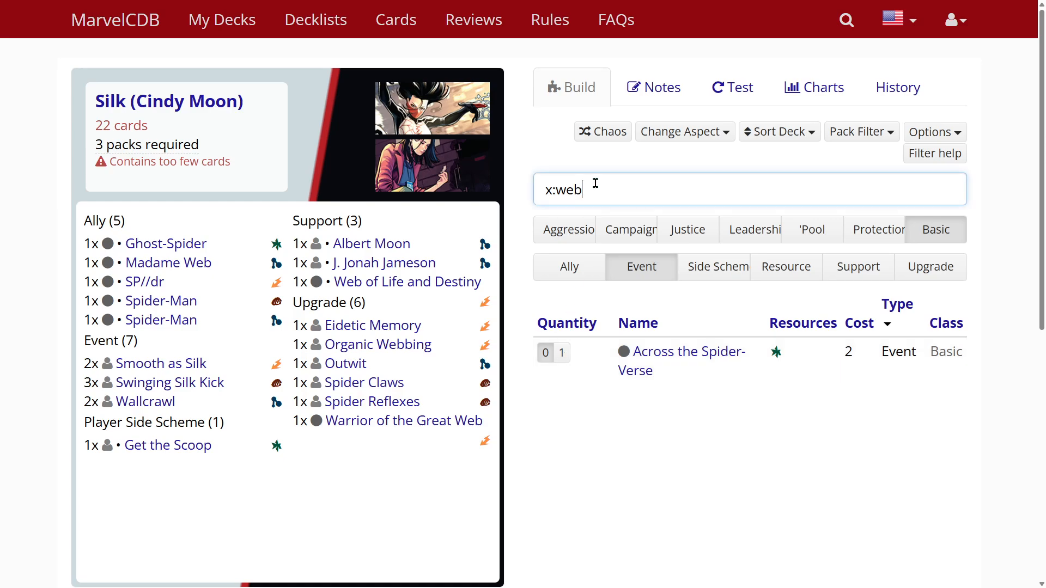
pyautogui.click(561, 353)
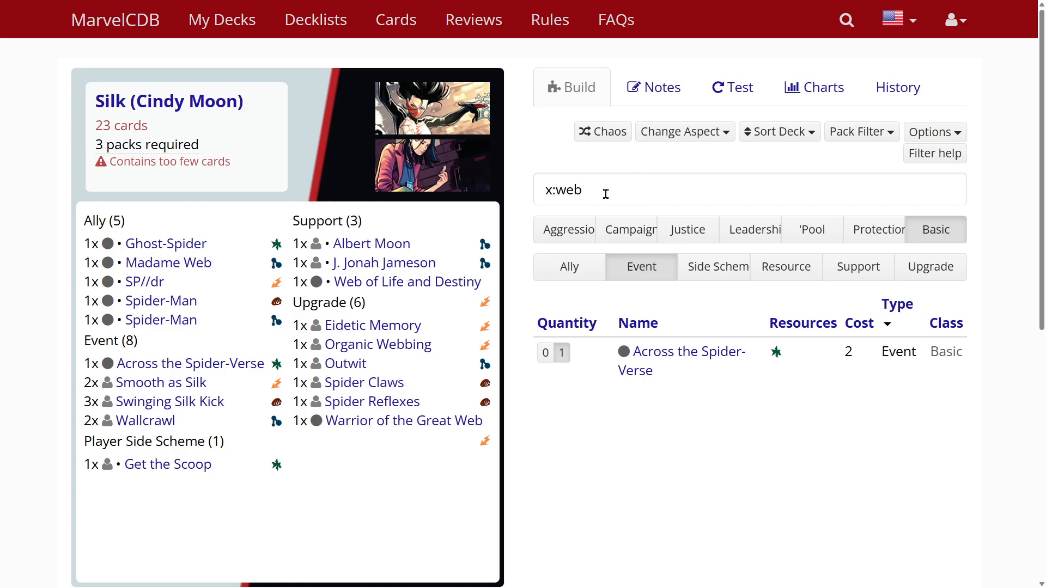
# - Review the filtered basic allies, reading the details of Ghost-Spider, Madame Web and Scarlet Spider, and compare them with the deck list
pyautogui.click(570, 266)
pyautogui.scroll(-3, 674, 233)
pyautogui.scroll(2, 674, 233)
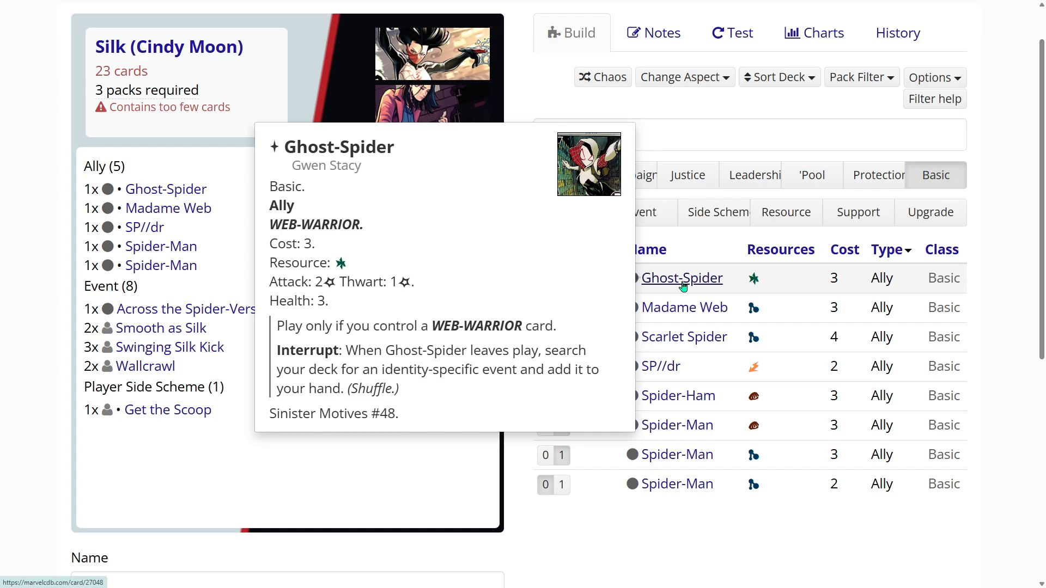
pyautogui.moveTo(686, 310)
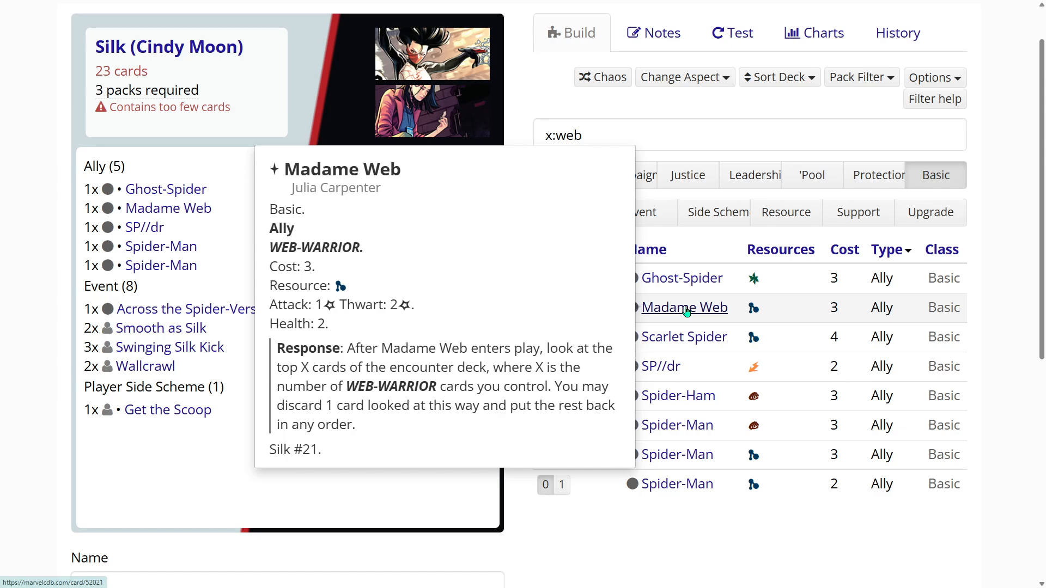
pyautogui.moveTo(686, 340)
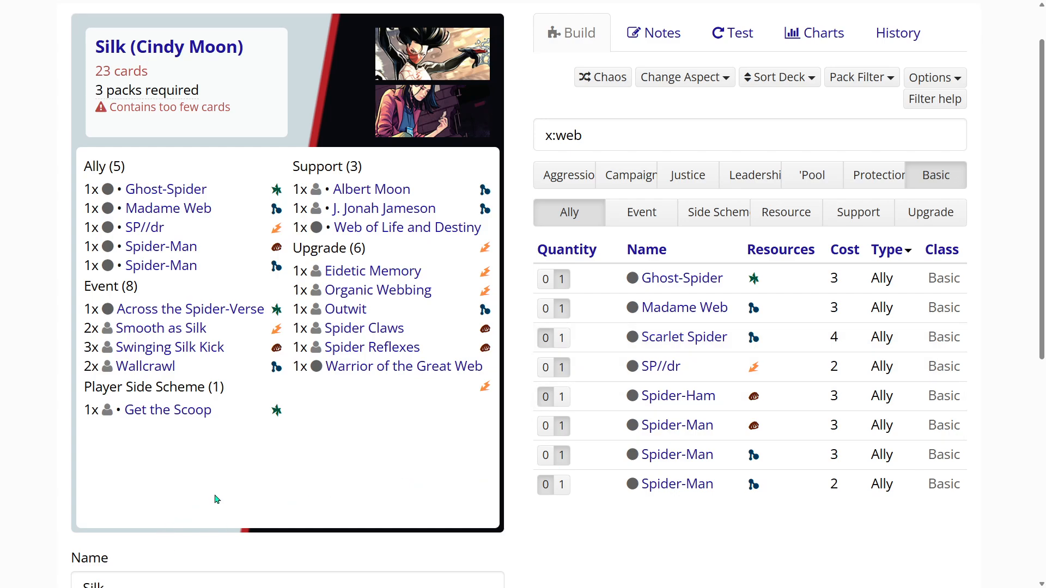
pyautogui.scroll(-1, 216, 499)
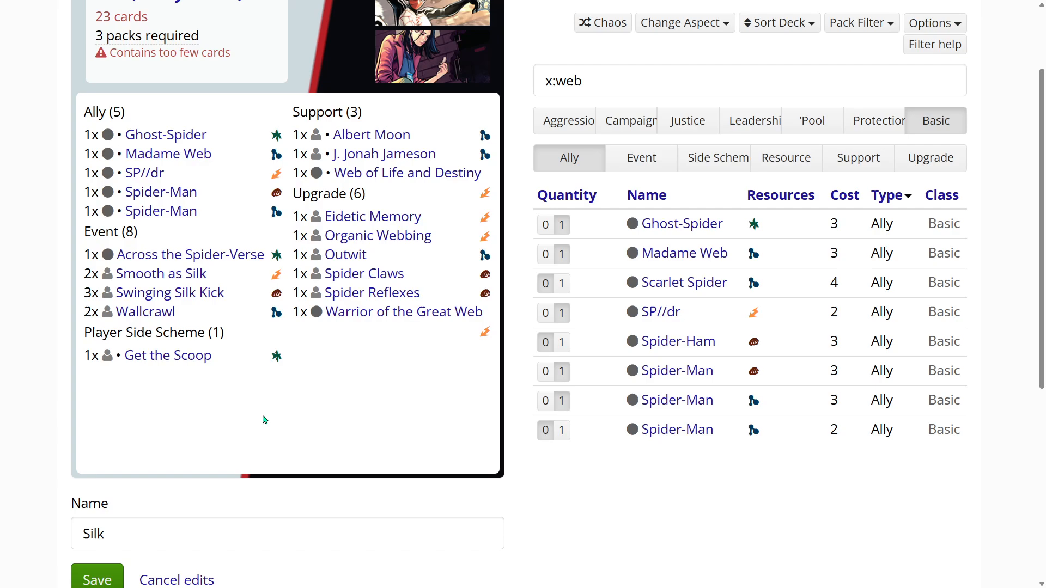
pyautogui.scroll(1, 359, 482)
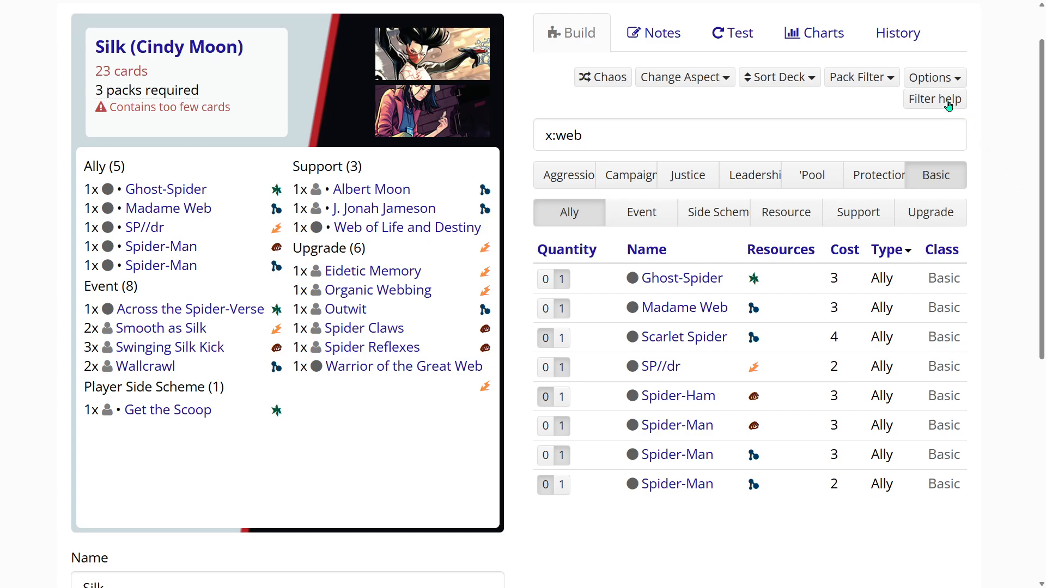
# - Look up the prefixes for filtering cards by resource type in the smart filter syntax help
pyautogui.click(947, 103)
pyautogui.scroll(-1, 926, 275)
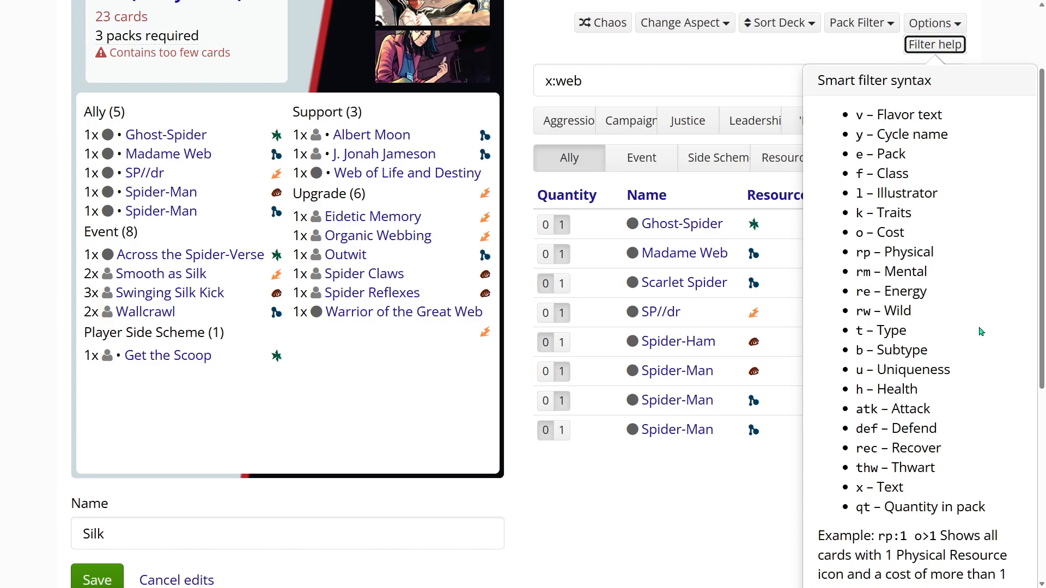
pyautogui.scroll(2, 644, 318)
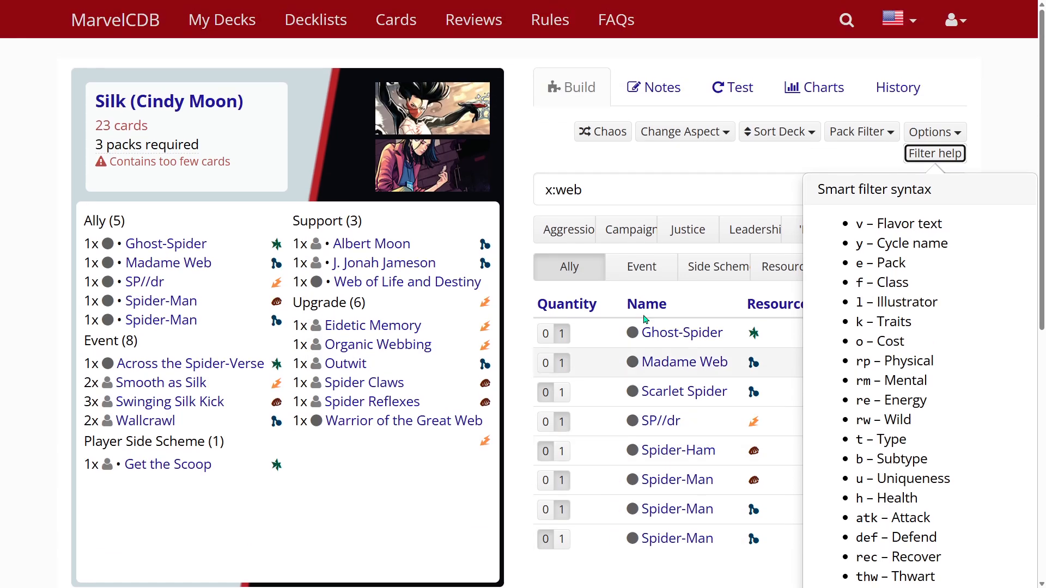
# - Replace the card filter with "rm>0" to list cards with a mental resource, and close the filter syntax help
pyautogui.click(602, 195)
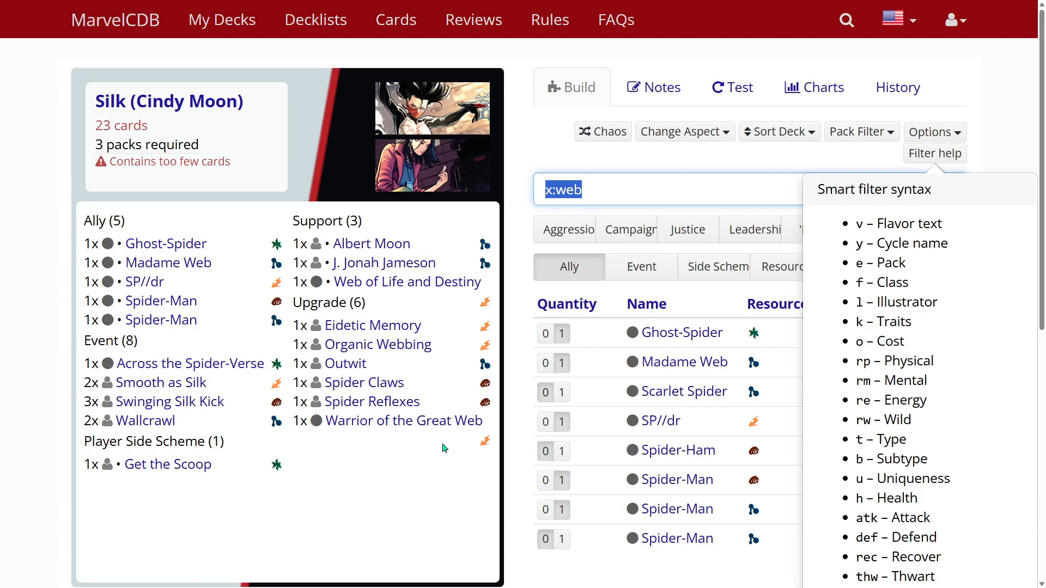
pyautogui.write('r')
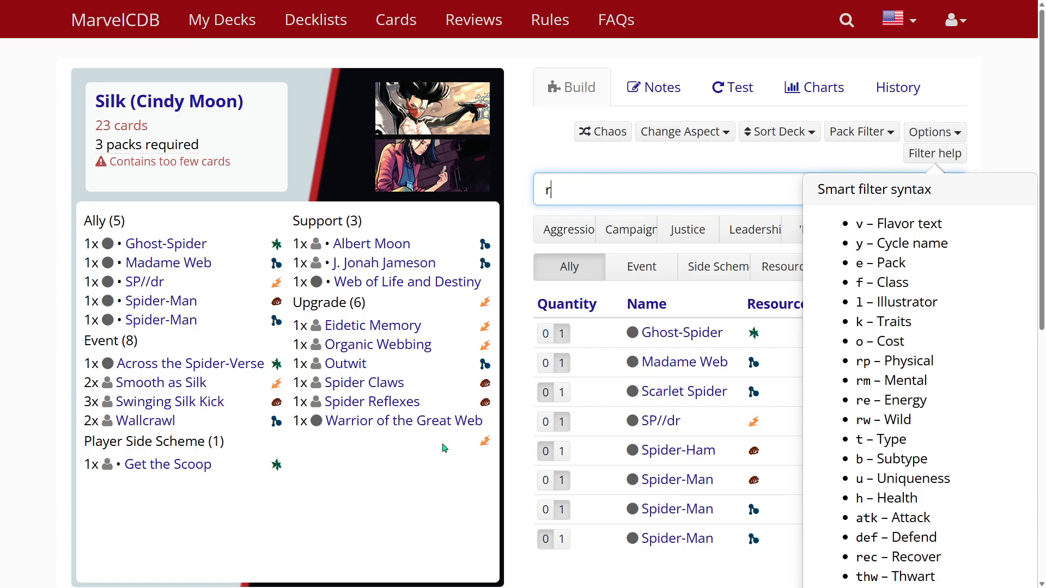
pyautogui.write('m')
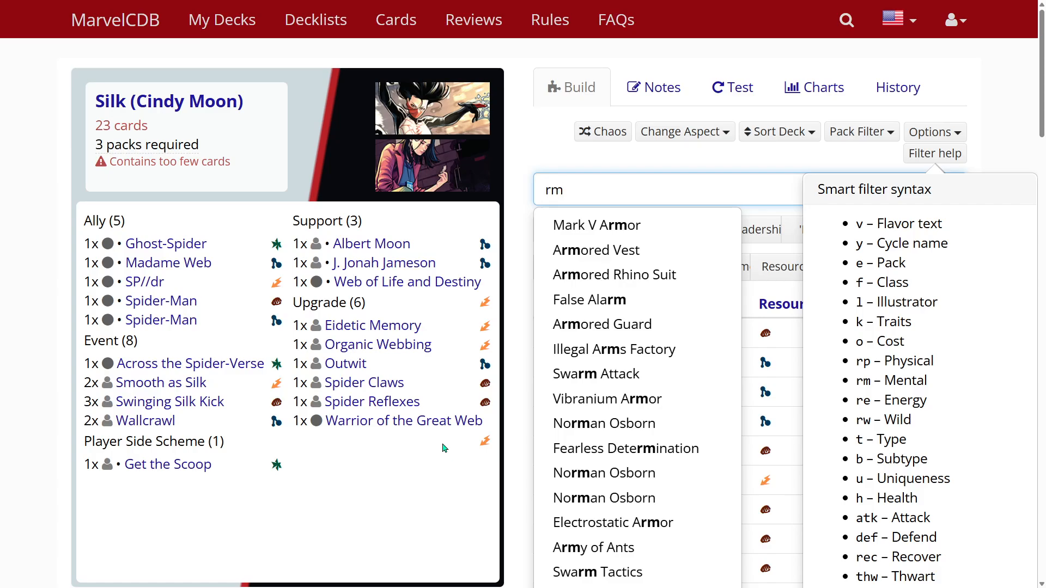
pyautogui.write('>')
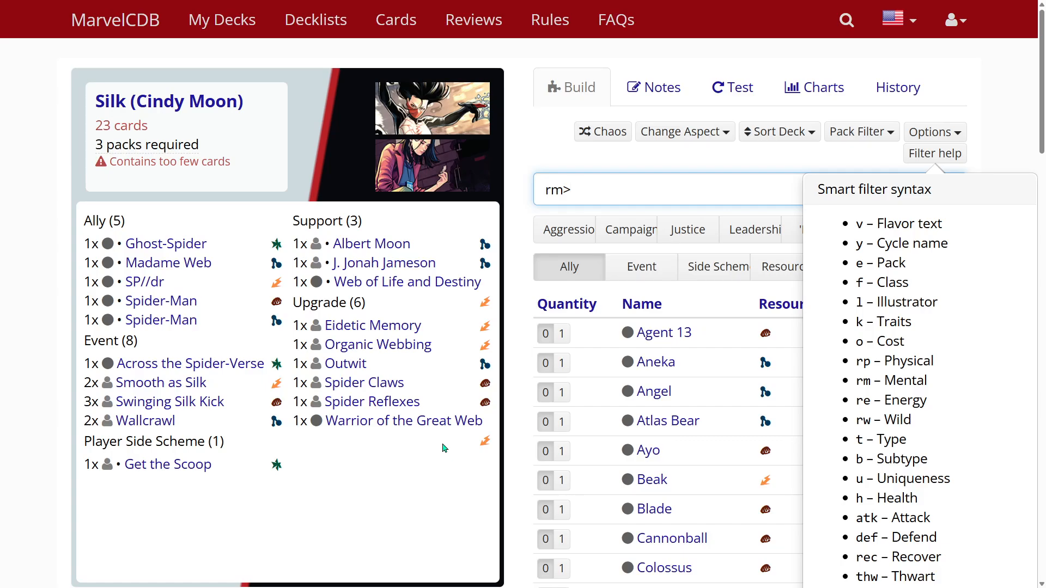
pyautogui.write('0')
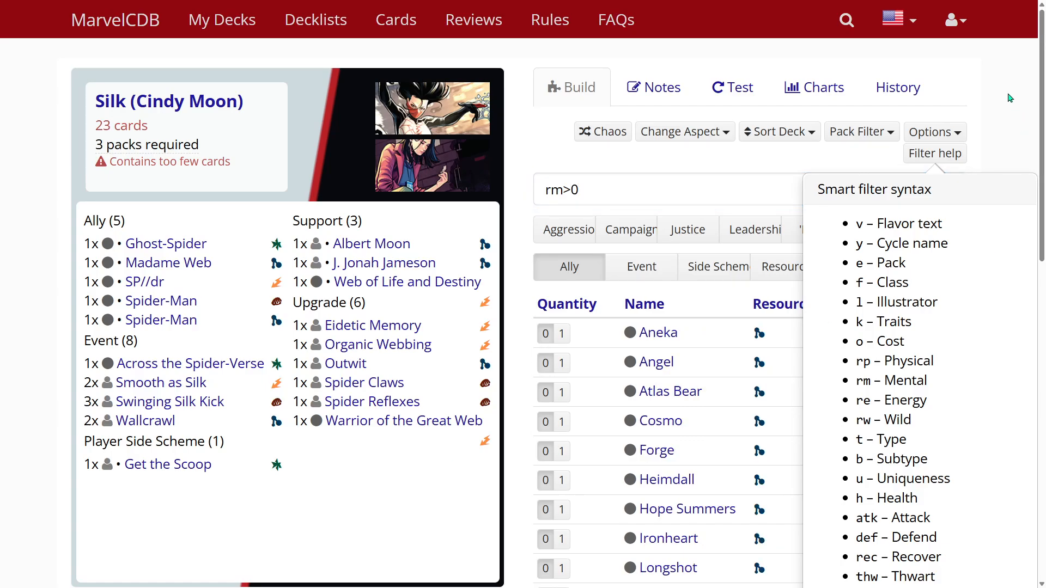
pyautogui.scroll(-2, 708, 362)
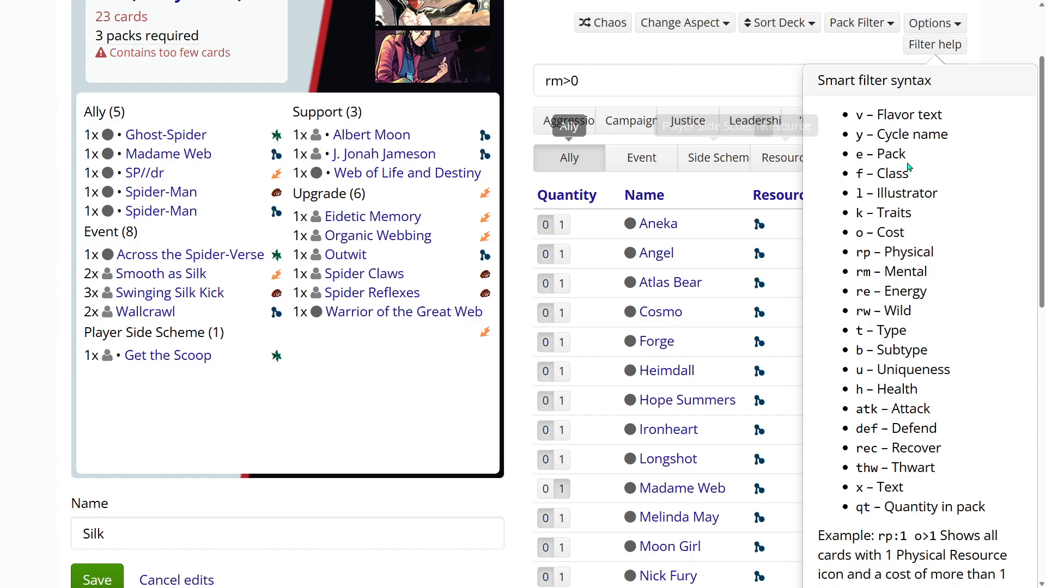
pyautogui.click(951, 49)
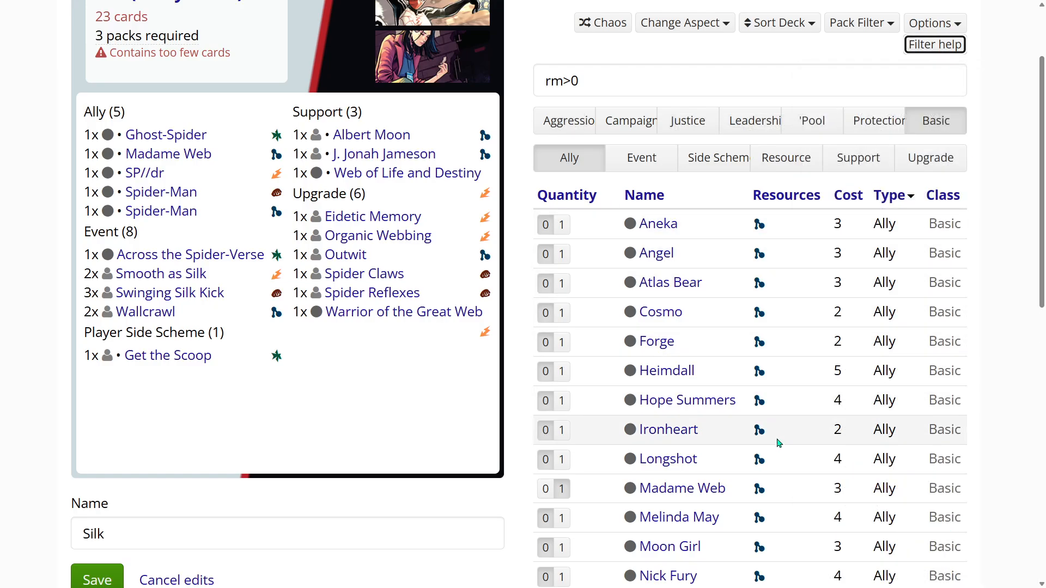
# - Look through the basic allies, events and side schemes that provide a mental resource
pyautogui.scroll(-3, 778, 433)
pyautogui.scroll(-6, 778, 441)
pyautogui.scroll(10, 778, 439)
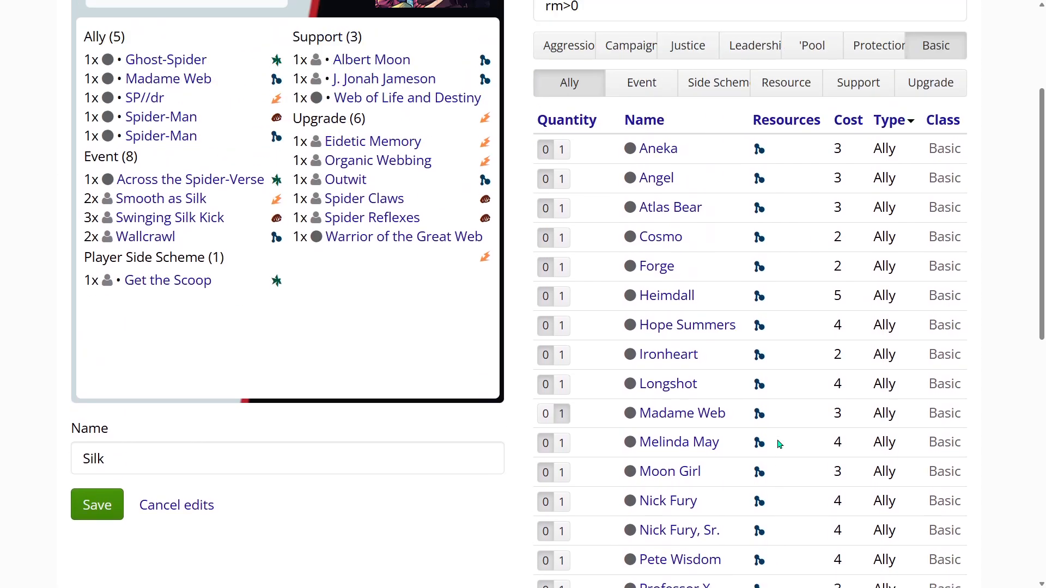
pyautogui.click(641, 266)
pyautogui.scroll(-2, 762, 354)
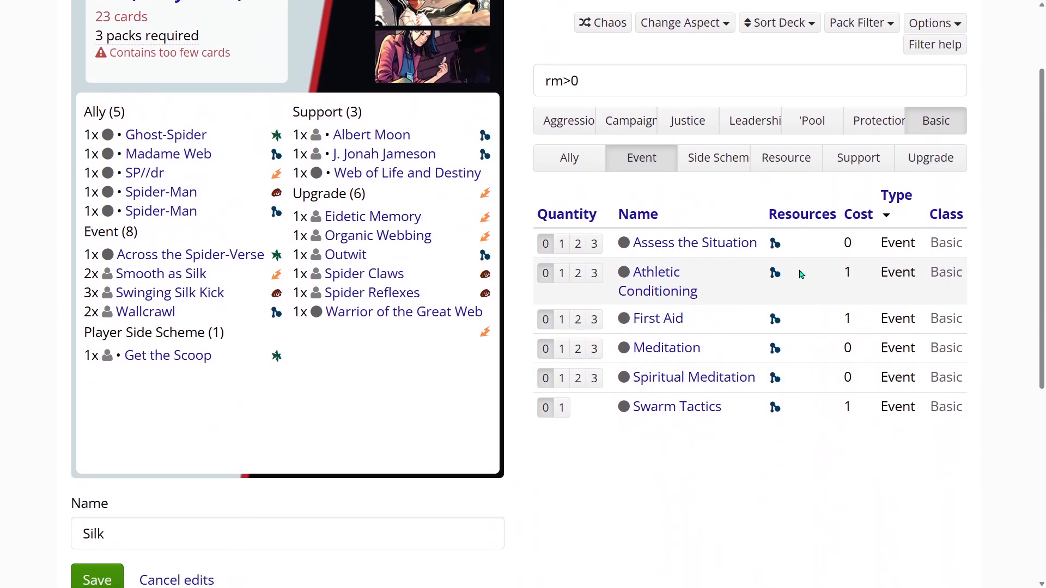
pyautogui.scroll(1, 943, 175)
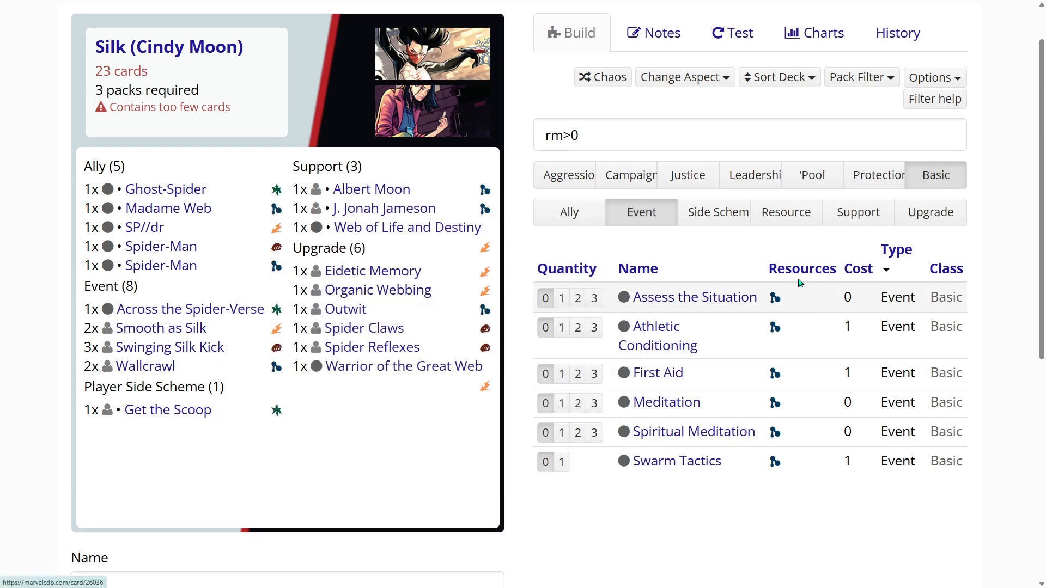
pyautogui.click(728, 212)
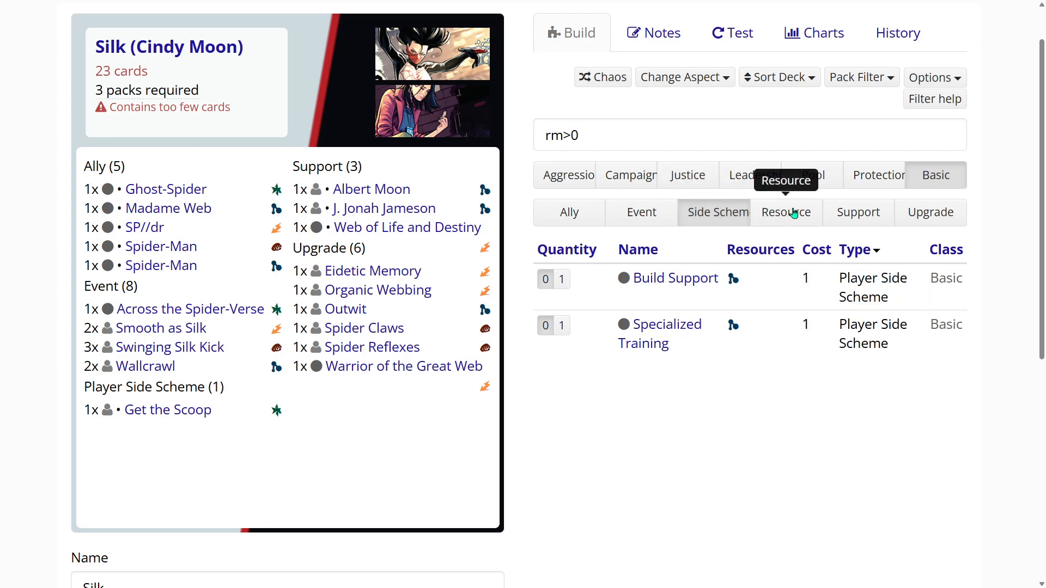
# - Add one copy of the basic resource card Genius to the deck
pyautogui.click(775, 218)
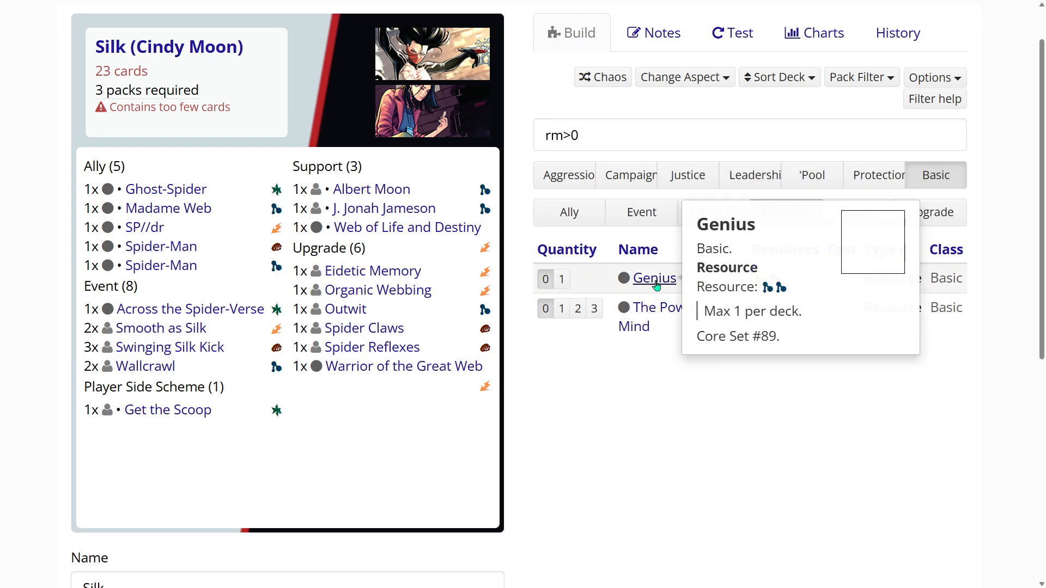
pyautogui.moveTo(655, 279)
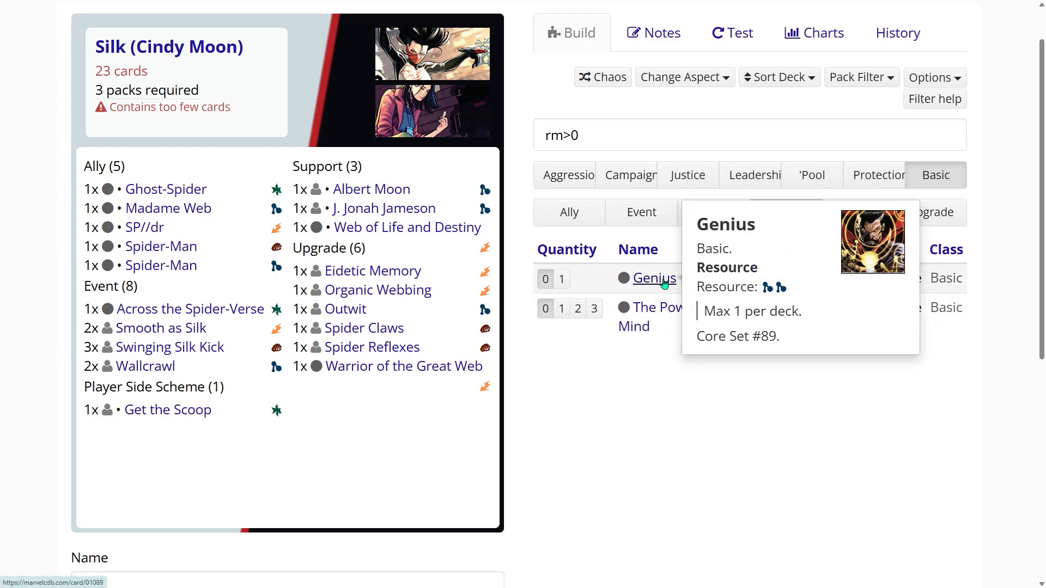
pyautogui.click(561, 280)
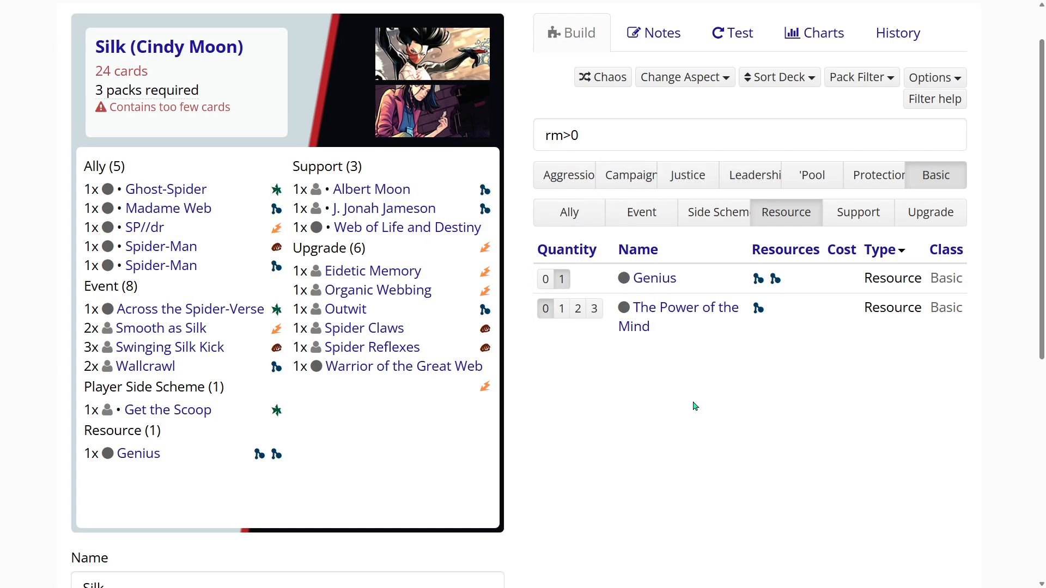
# - Show the Aggression allies that match the mental resource filter
pyautogui.scroll(1, 694, 403)
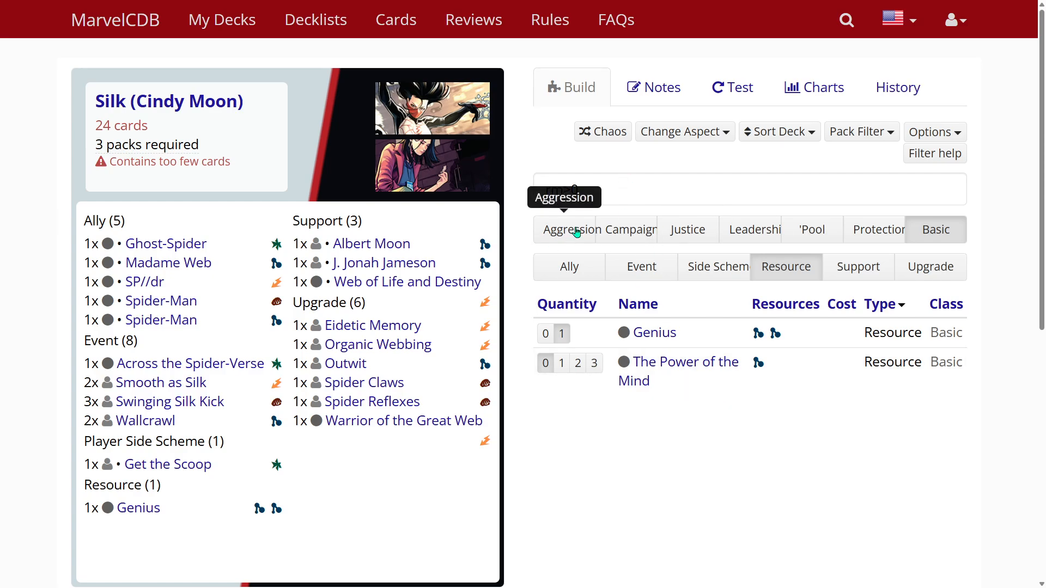
pyautogui.click(550, 228)
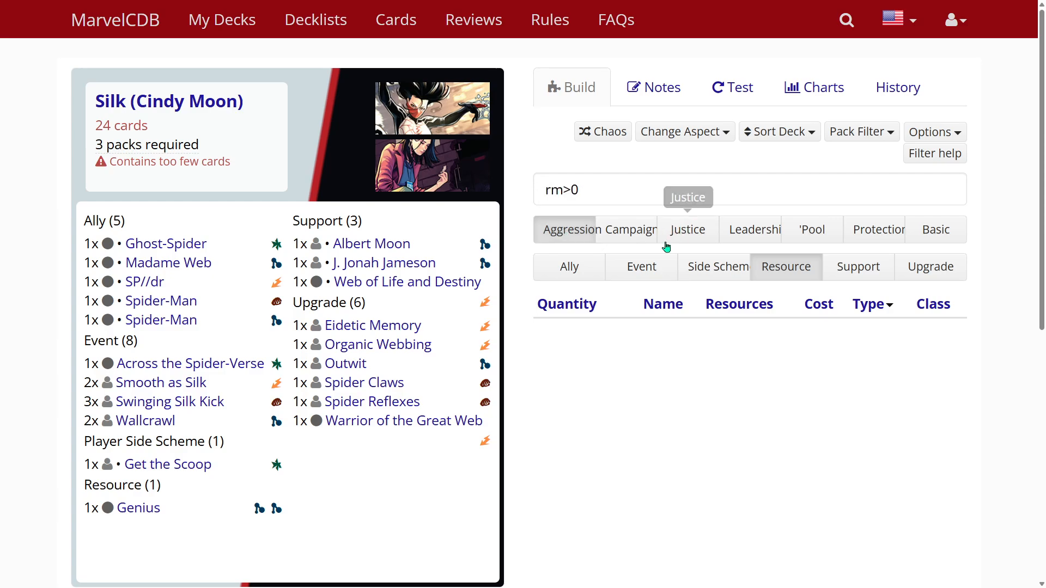
pyautogui.click(551, 269)
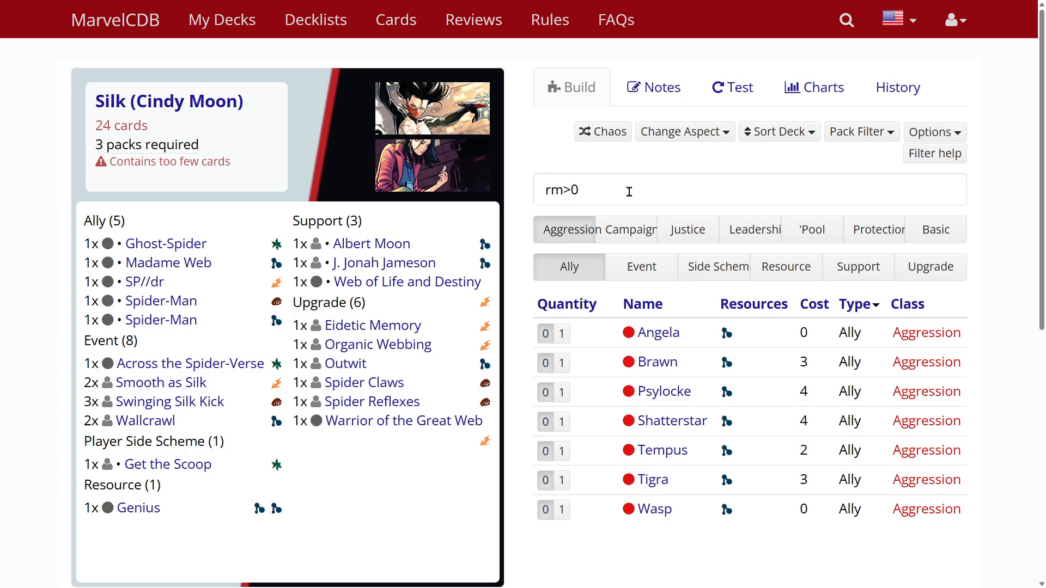
pyautogui.moveTo(546, 190); pyautogui.dragTo(562, 189)
pyautogui.click(567, 190)
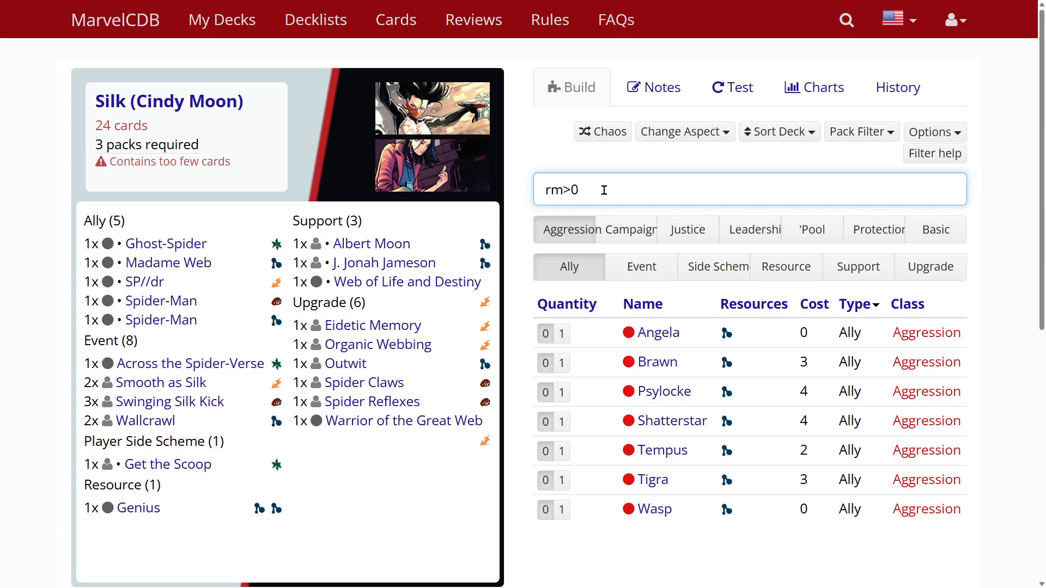
pyautogui.scroll(-2, 428, 447)
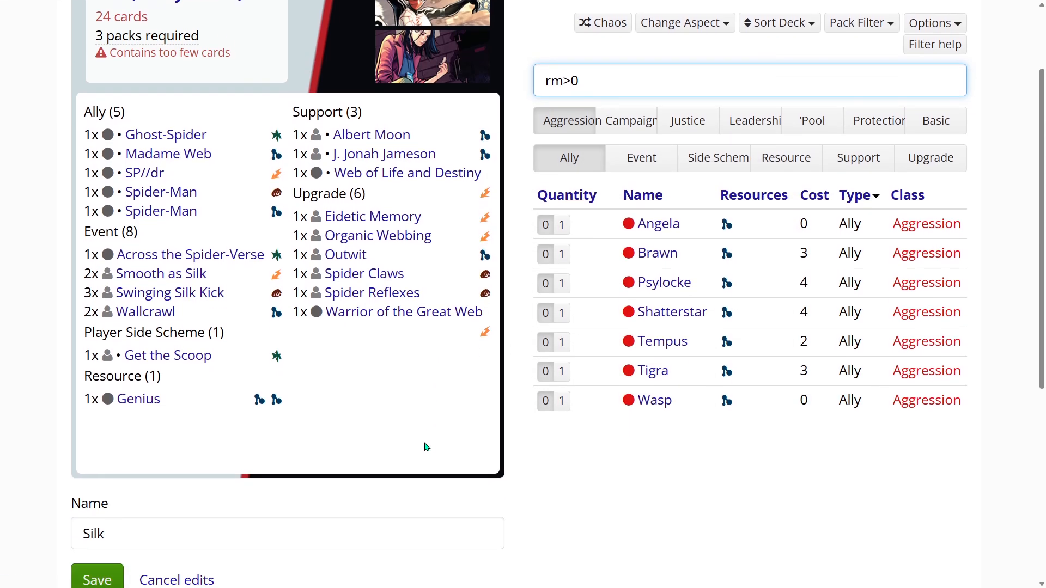
pyautogui.scroll(1, 427, 446)
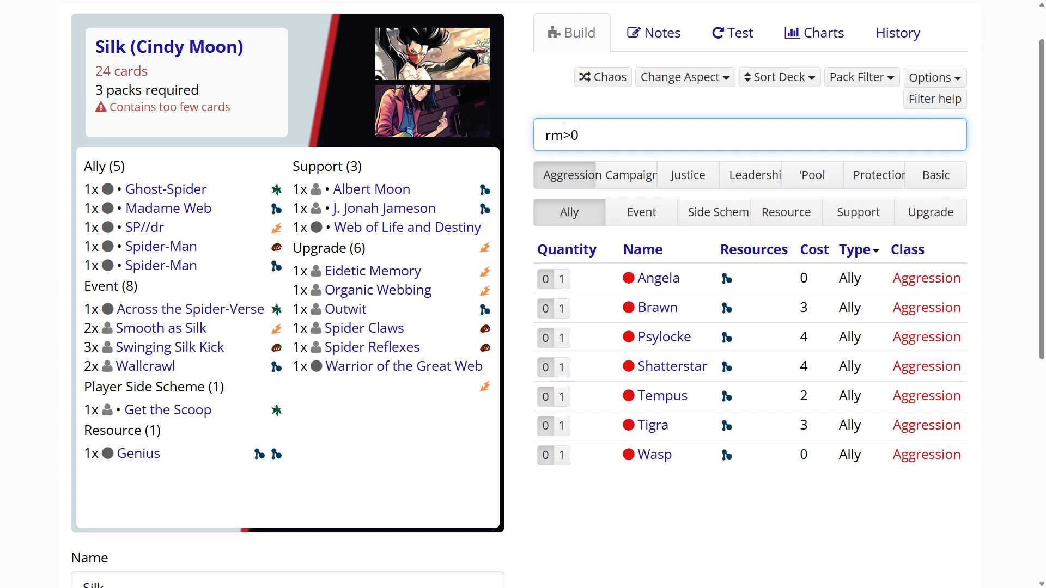
pyautogui.scroll(1, 737, 130)
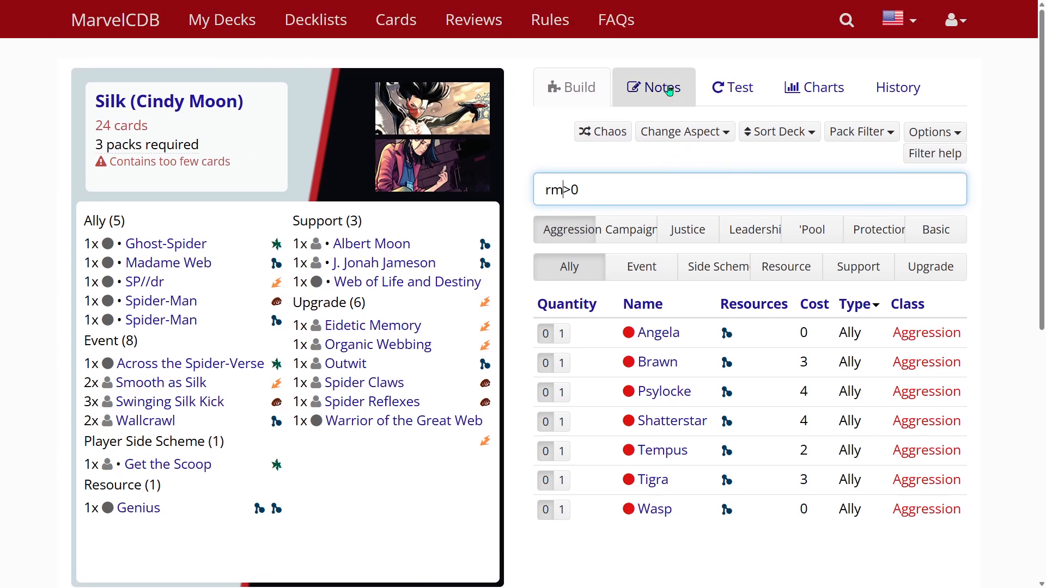